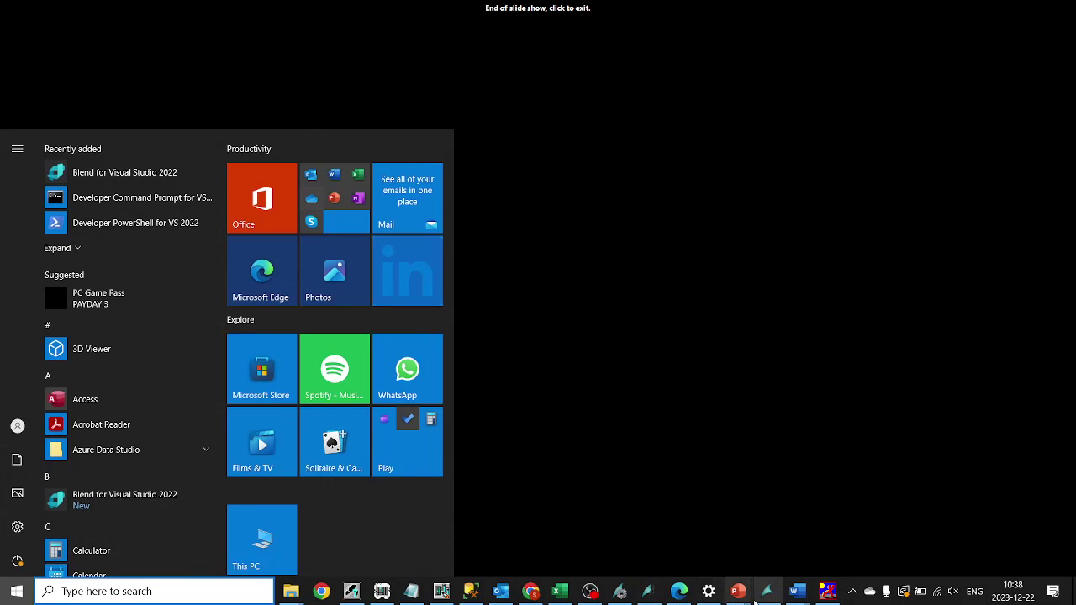
- In runtime, open the Vessel 1 screen, go back via Main Screen, then return to Main.Pdl in the designer
left_click(767, 590)
left_click(300, 341)
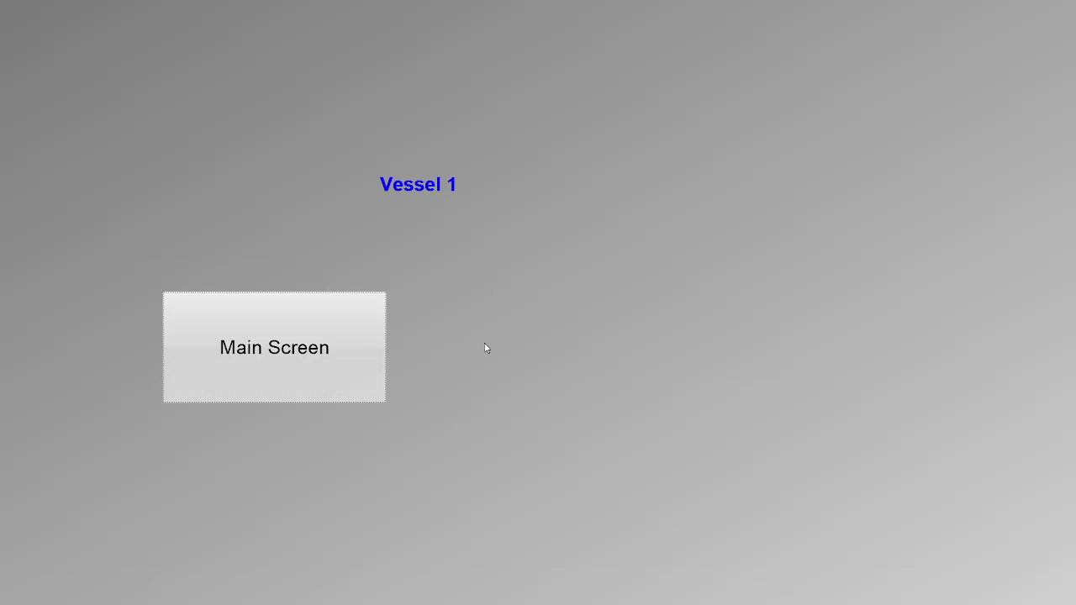
left_click(353, 374)
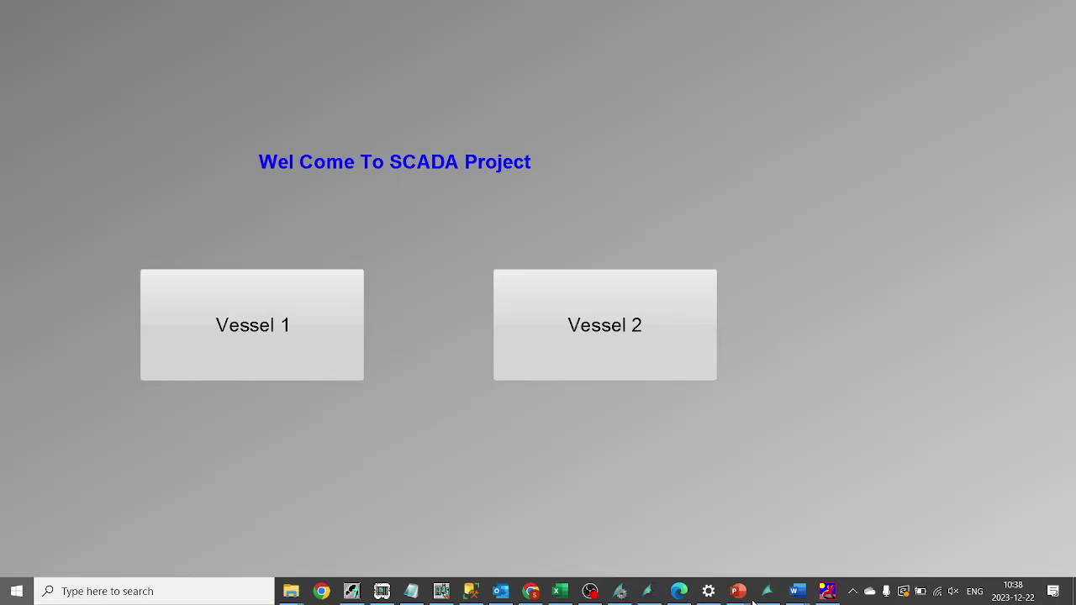
left_click(649, 591)
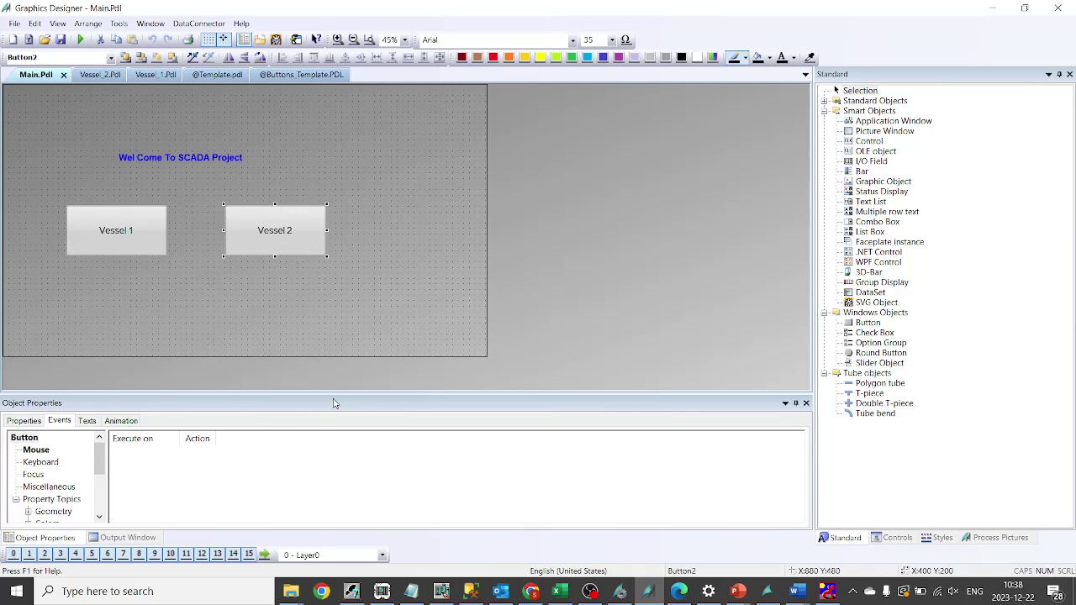
- Shrink the Vessel 1 button and move it to the bottom-left corner of Main.Pdl
left_click_drag(333, 403, 331, 405)
left_click(160, 212)
left_click_drag(168, 205, 148, 235)
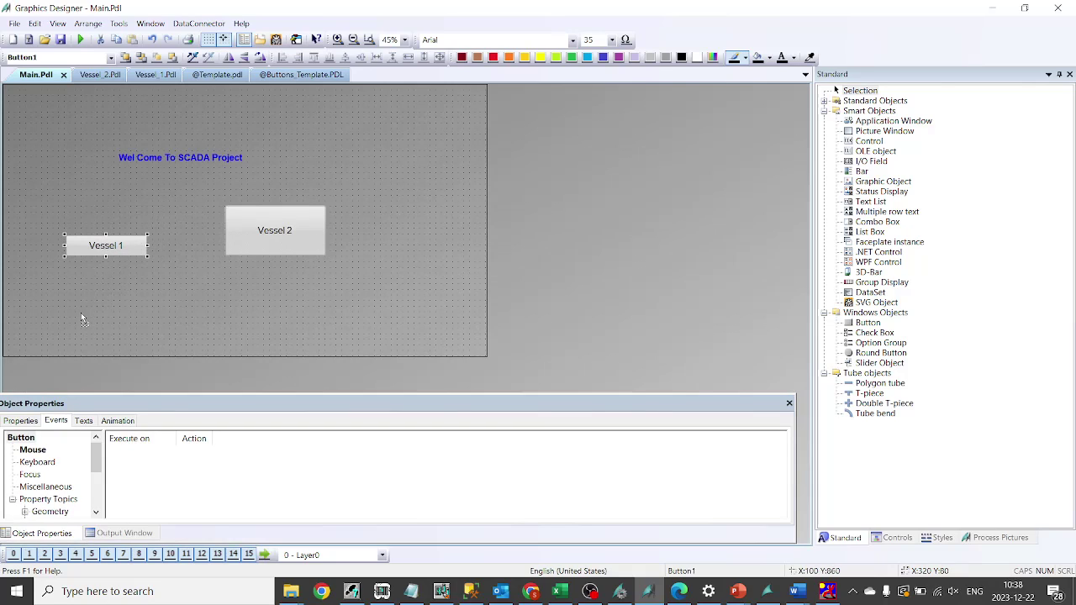
left_click_drag(143, 249, 87, 344)
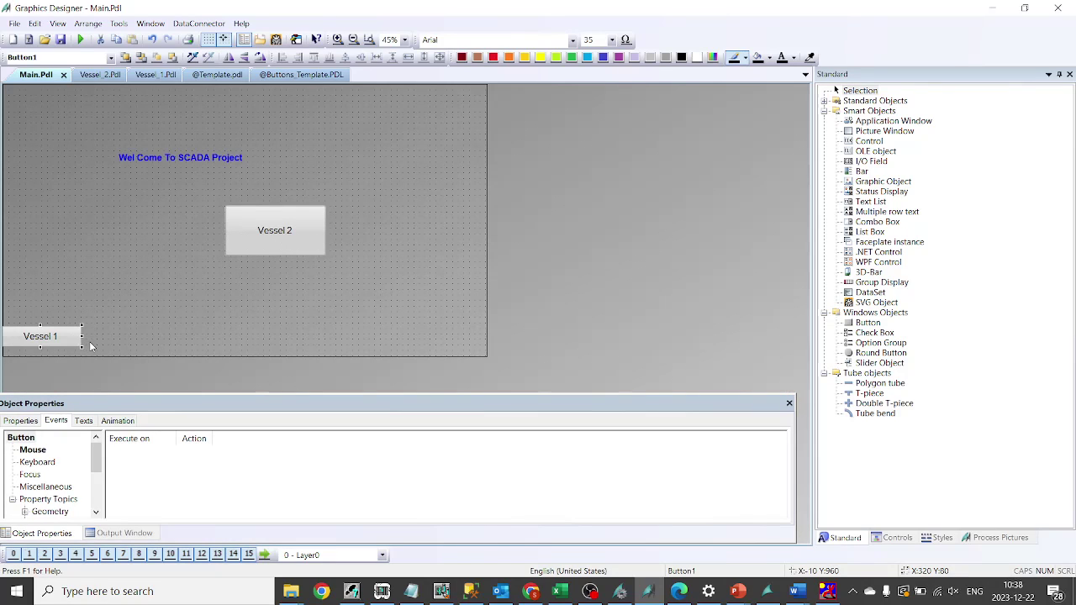
key("Down")
key("Down")
key("Down")
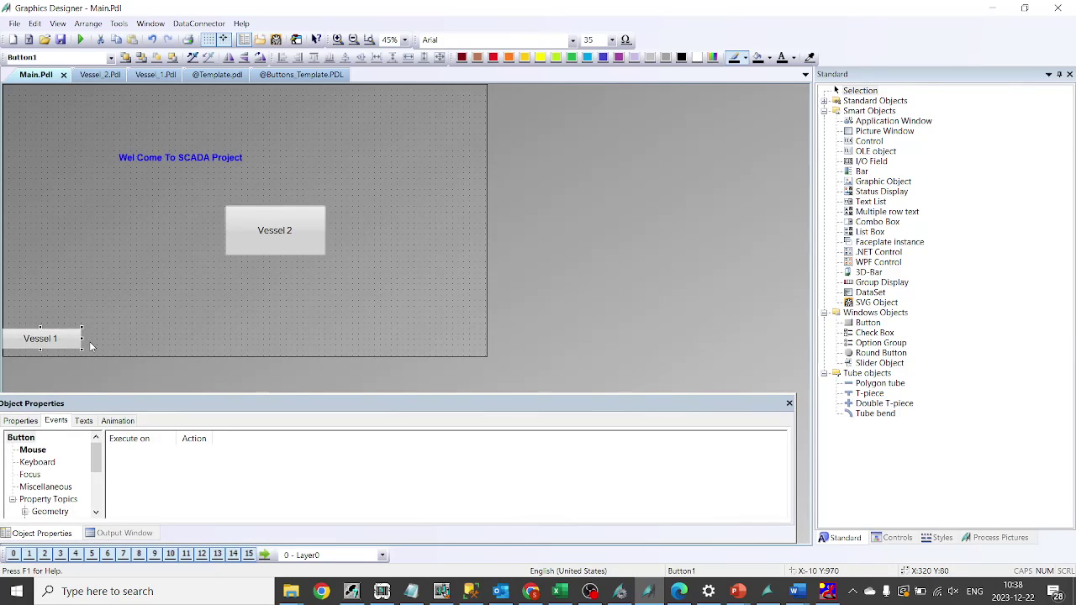
key("Down")
key("Down")
key("Down")
key("Down")
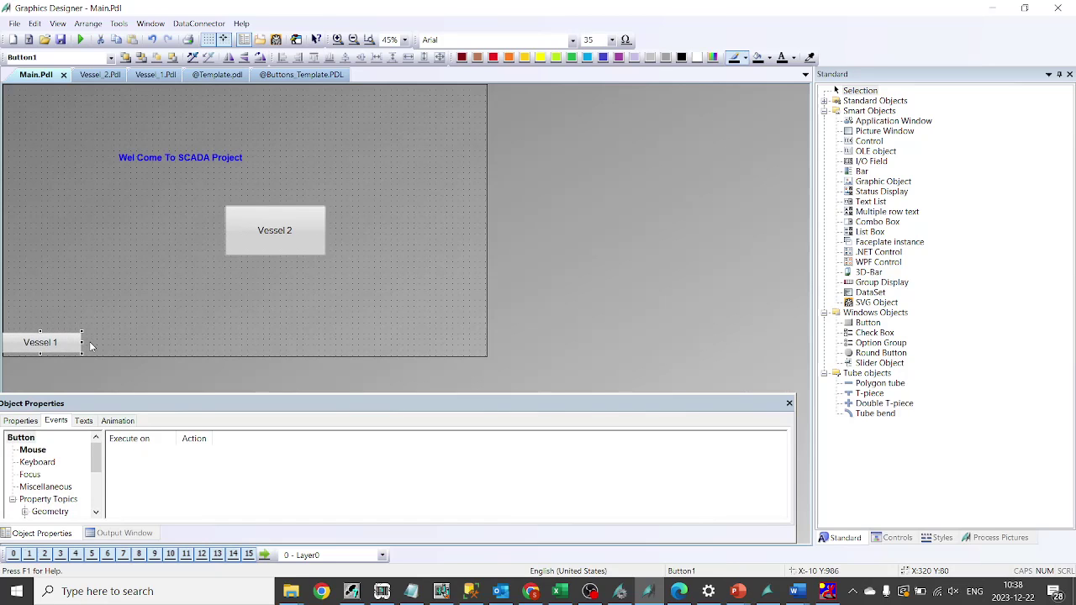
key("Down")
- Zoom in to 90%, move Vessel 2 beside Vessel 1, and align their tops
left_click(275, 230, "ctrl")
scroll(274, 231, "up", 2)
left_click(313, 56)
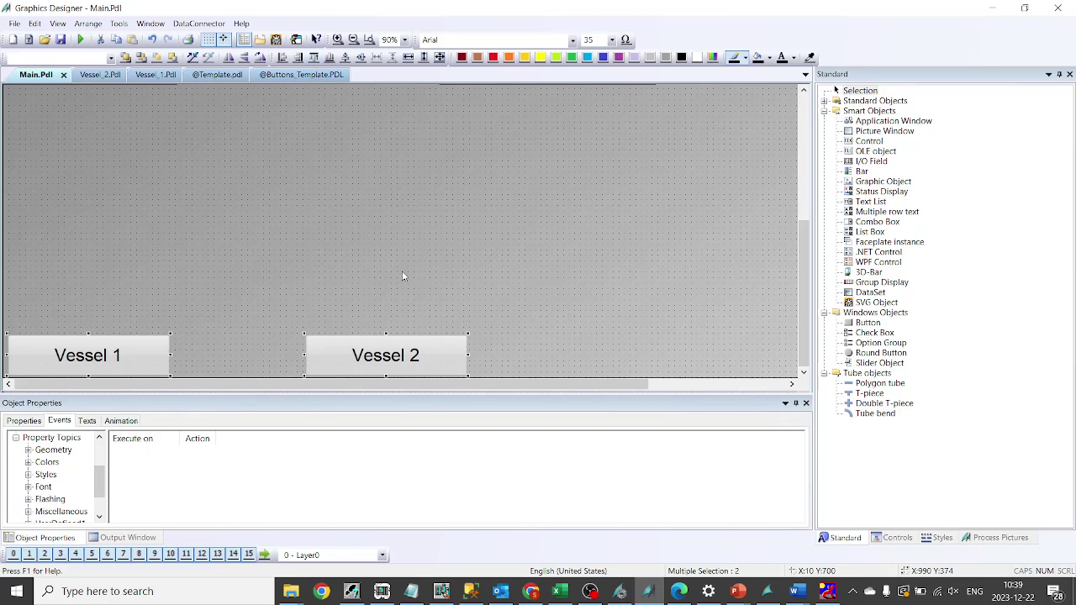
left_click(398, 353)
left_click_drag(399, 353, 280, 359)
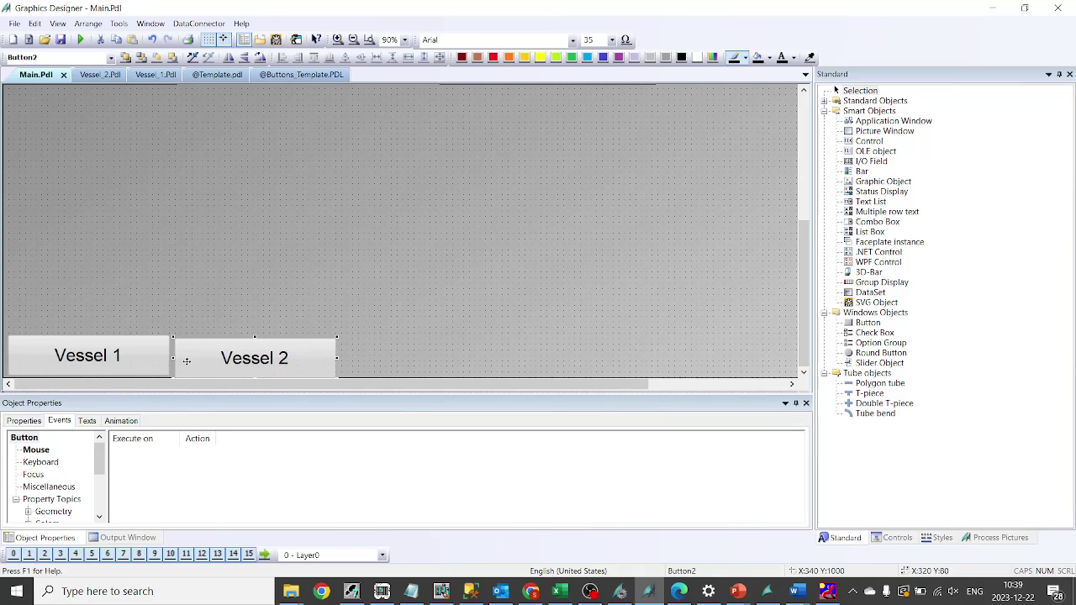
left_click(156, 362, "ctrl")
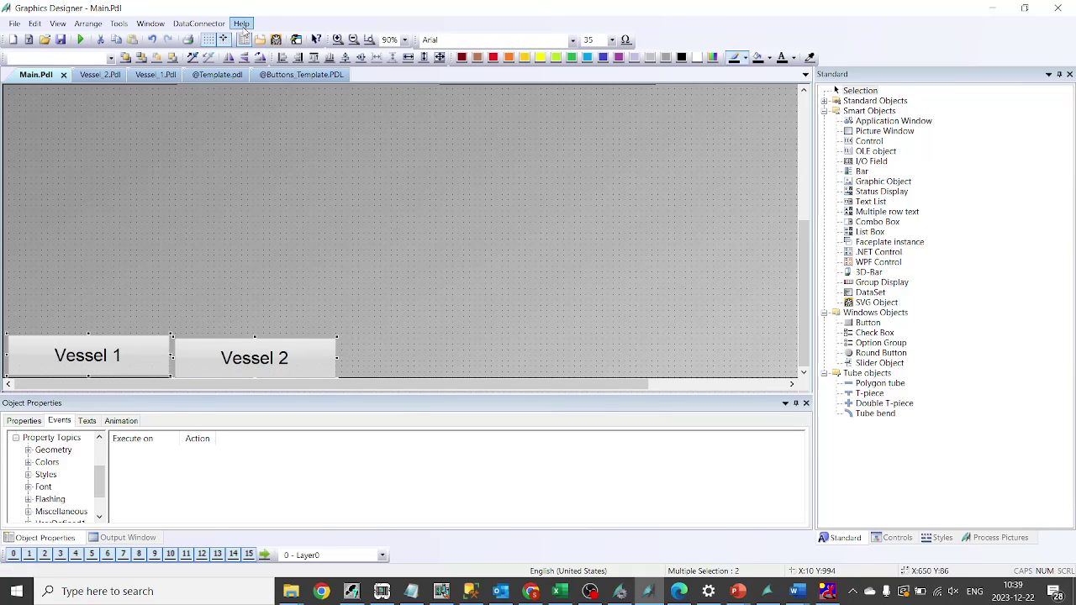
left_click(313, 56)
left_click(399, 294)
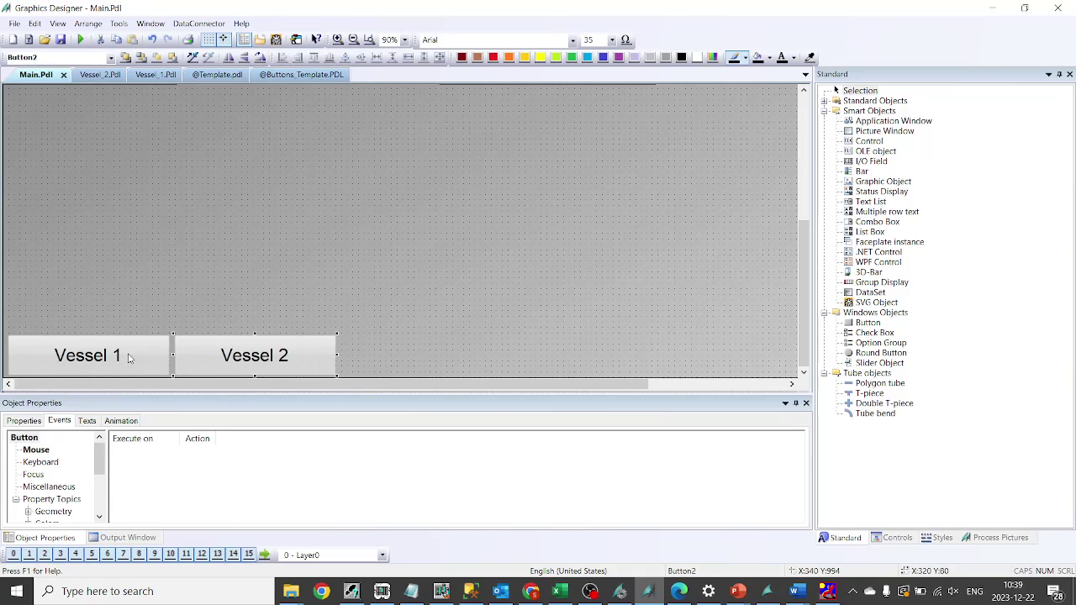
- Make four copies of Vessel 2 and place them along the bottom row
left_click_drag(326, 353, 431, 353)
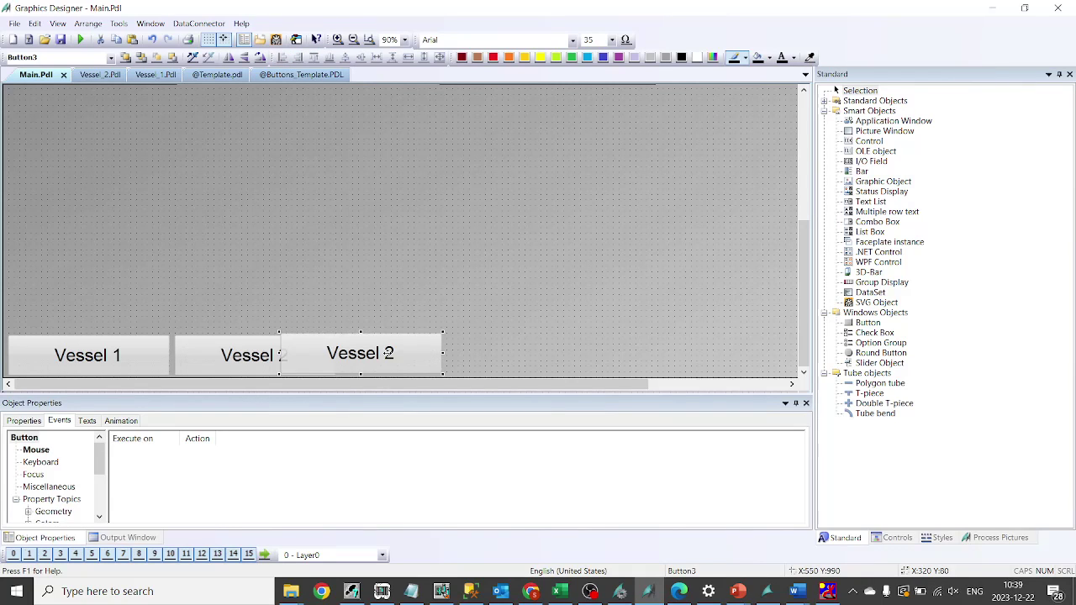
key("ctrl+v")
key("ctrl+v")
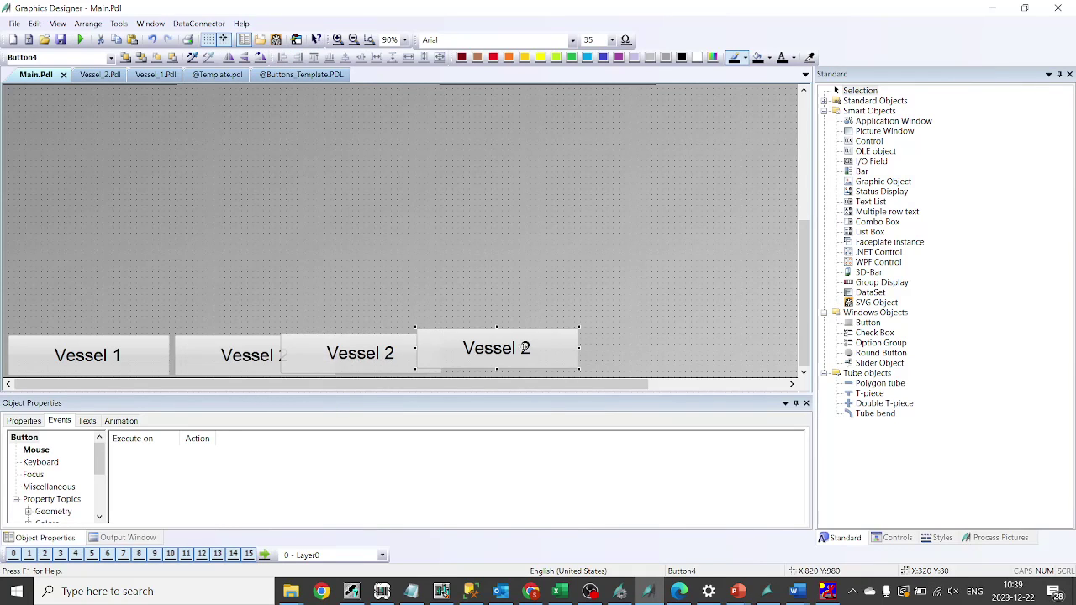
left_click_drag(341, 378, 670, 350)
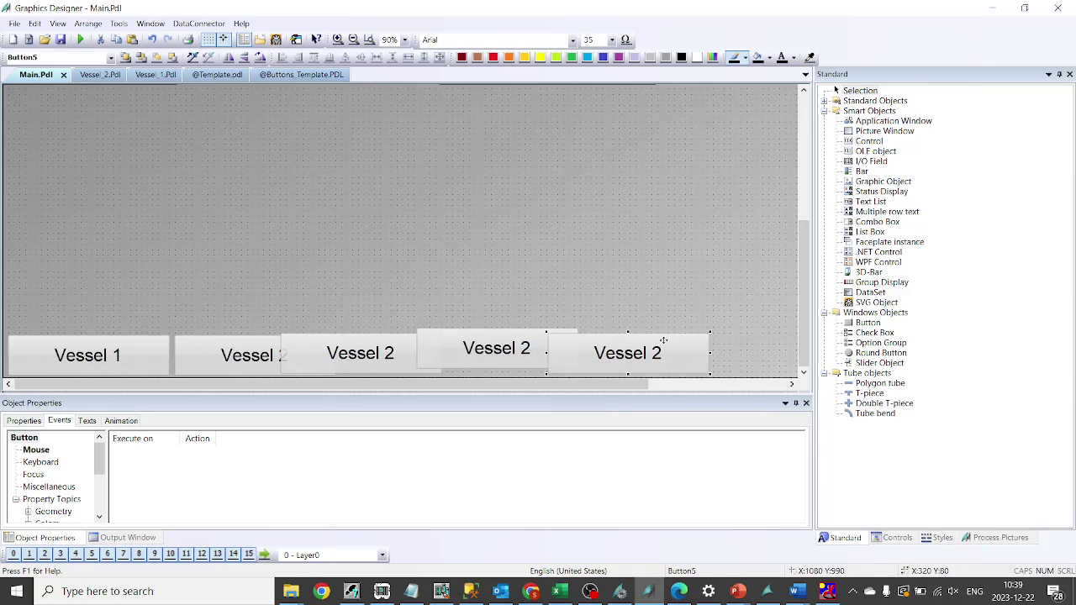
scroll(757, 296, "down", 2)
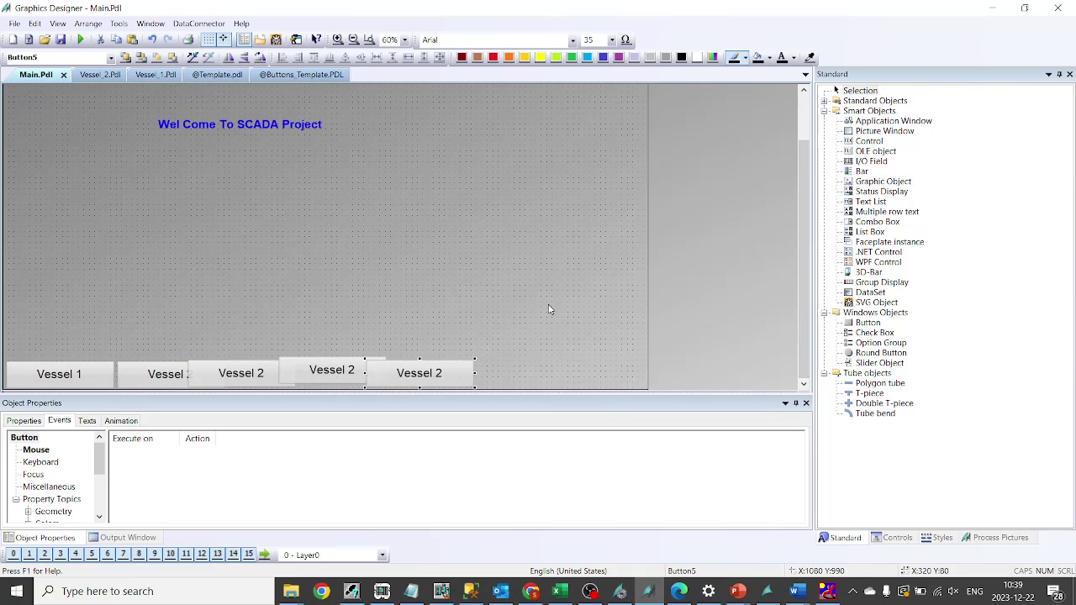
key("ctrl+v")
left_click_drag(69, 104, 601, 378)
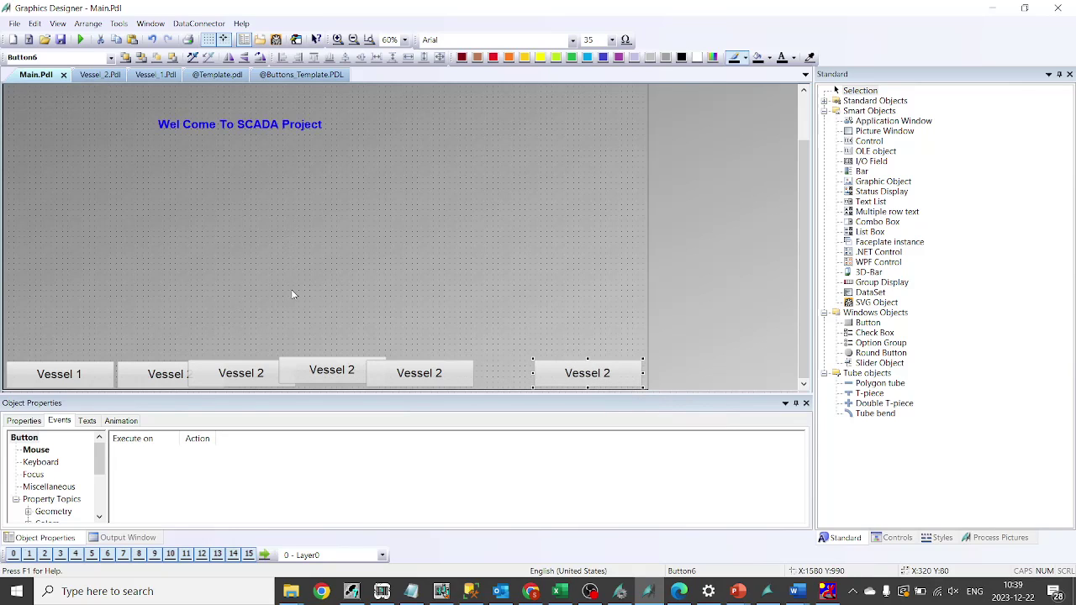
- Select all six bottom buttons, align them to one height, and space them evenly
left_click(58, 369, "shift")
left_click(143, 375, "shift")
left_click(235, 372, "shift")
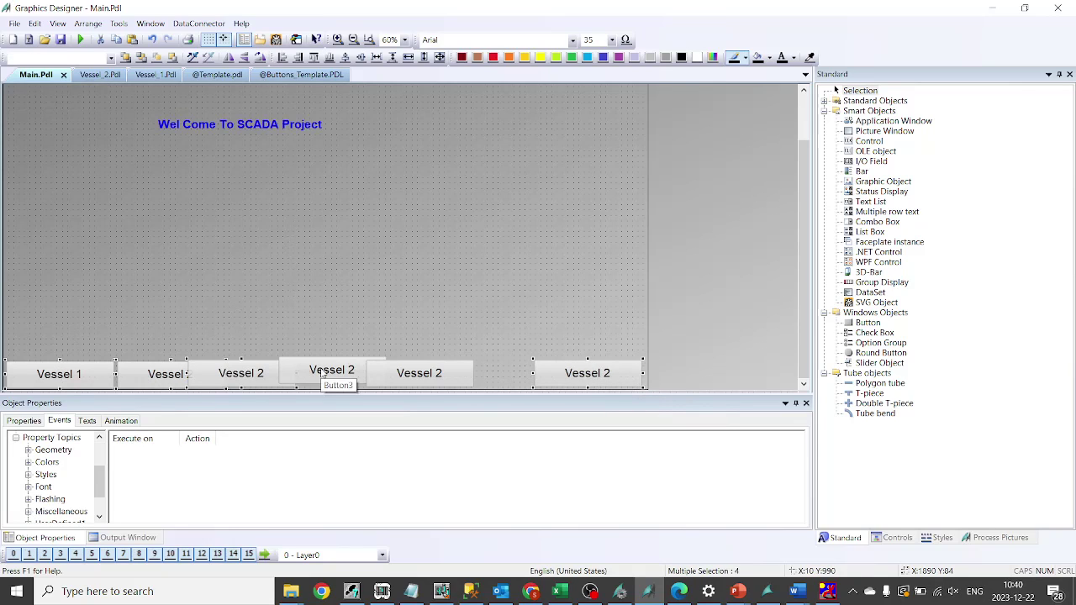
left_click(336, 371, "shift")
left_click(412, 373, "shift")
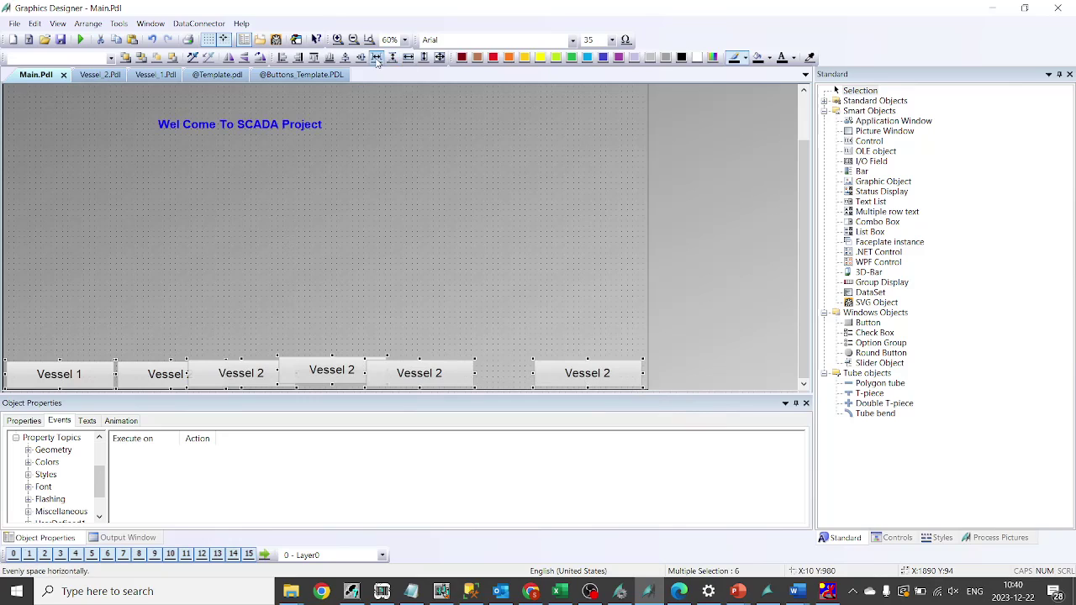
left_click(346, 58)
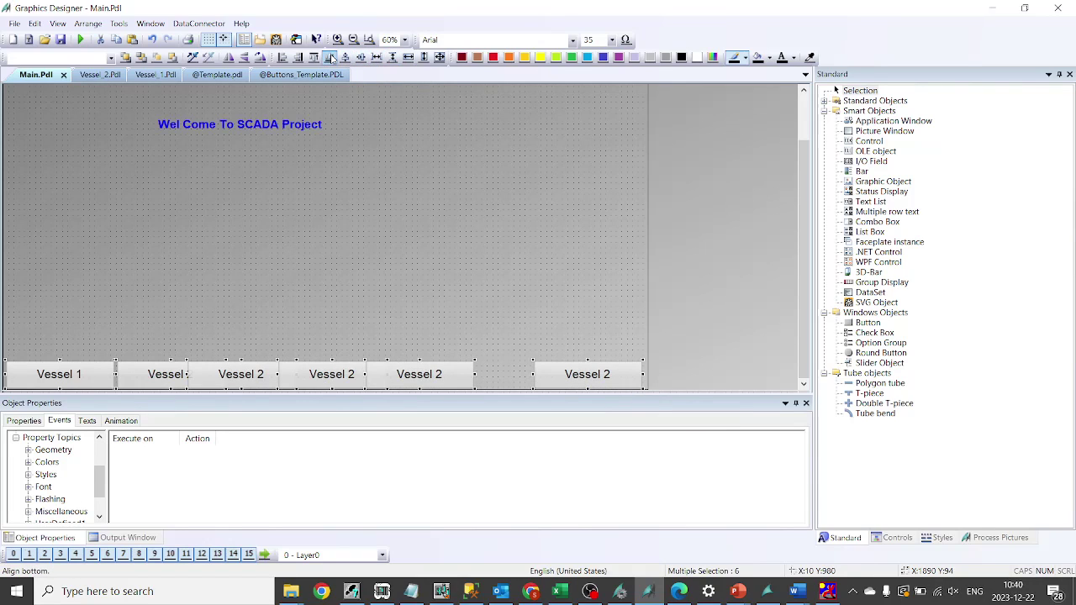
left_click(378, 58)
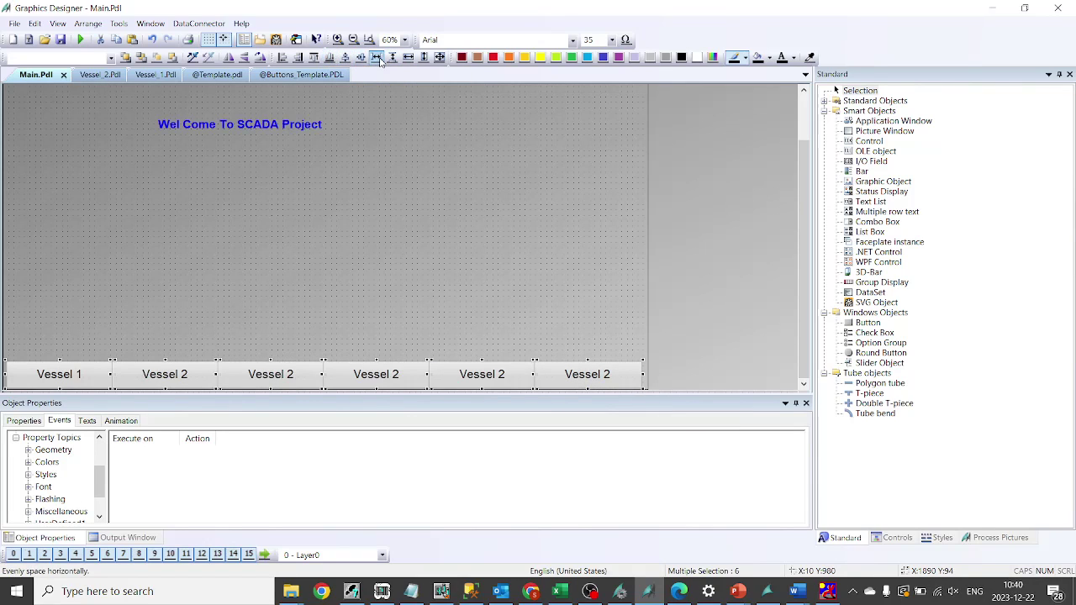
- Set the buttons' Position X to 200 in Geometry, then undo the resulting stacking
left_click(52, 452)
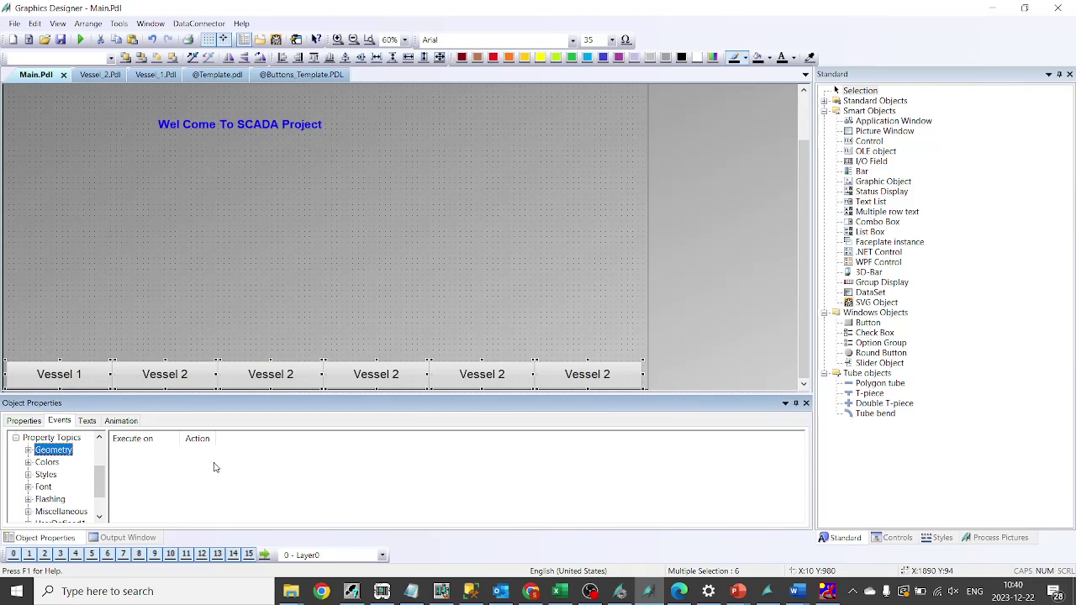
left_click(24, 422)
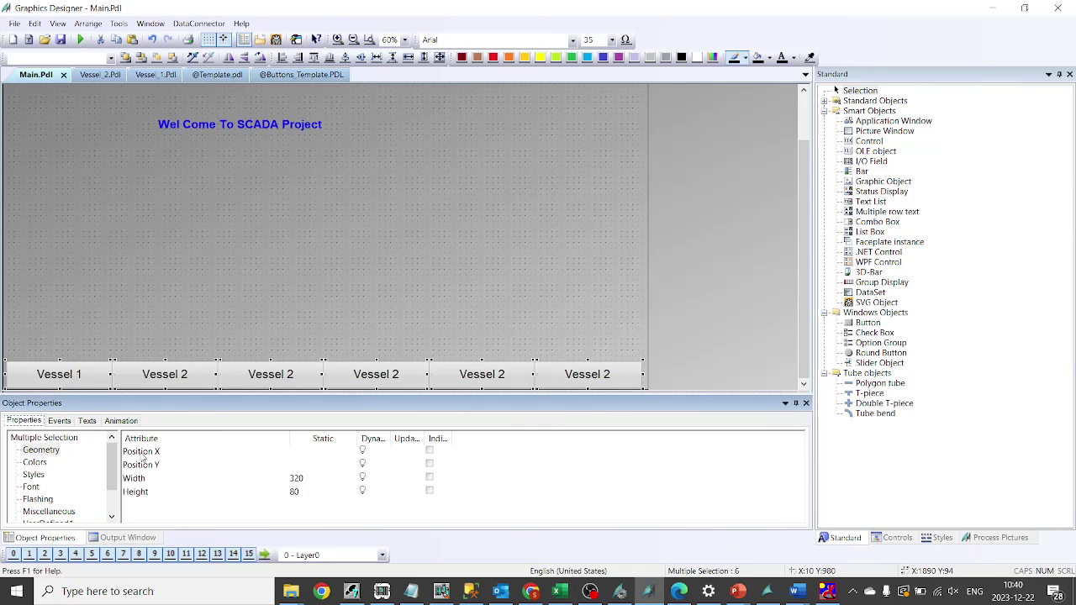
left_click(302, 455)
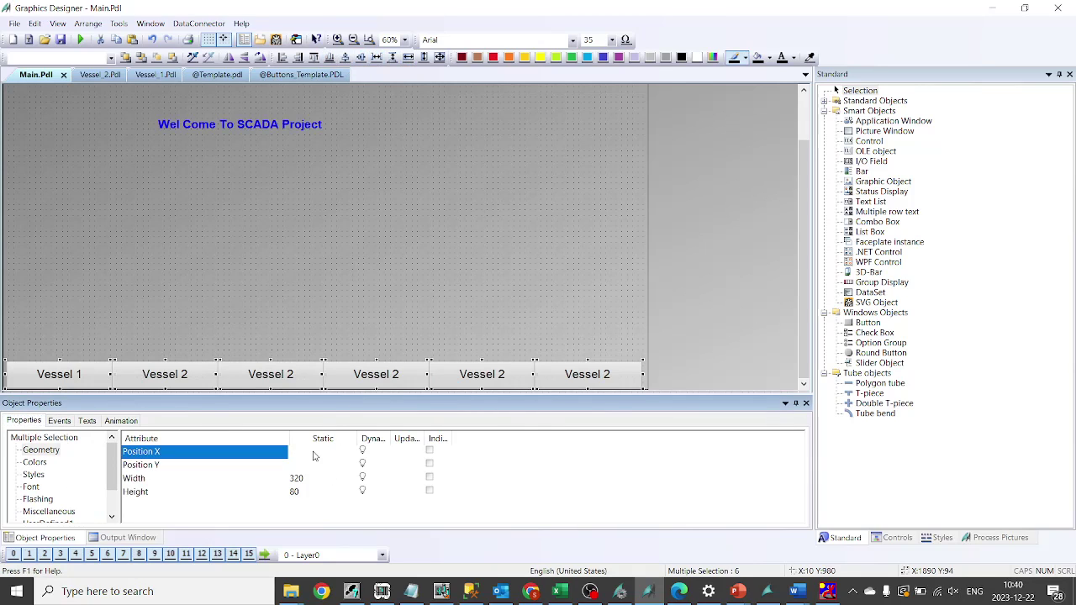
left_click(330, 455)
type("200")
key("Return")
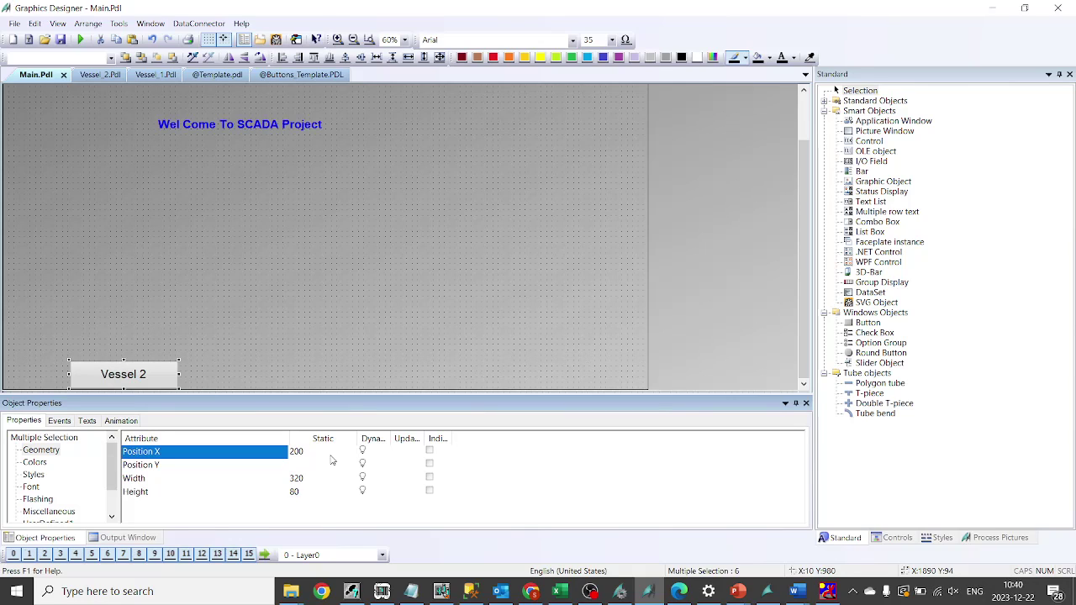
left_click(312, 326)
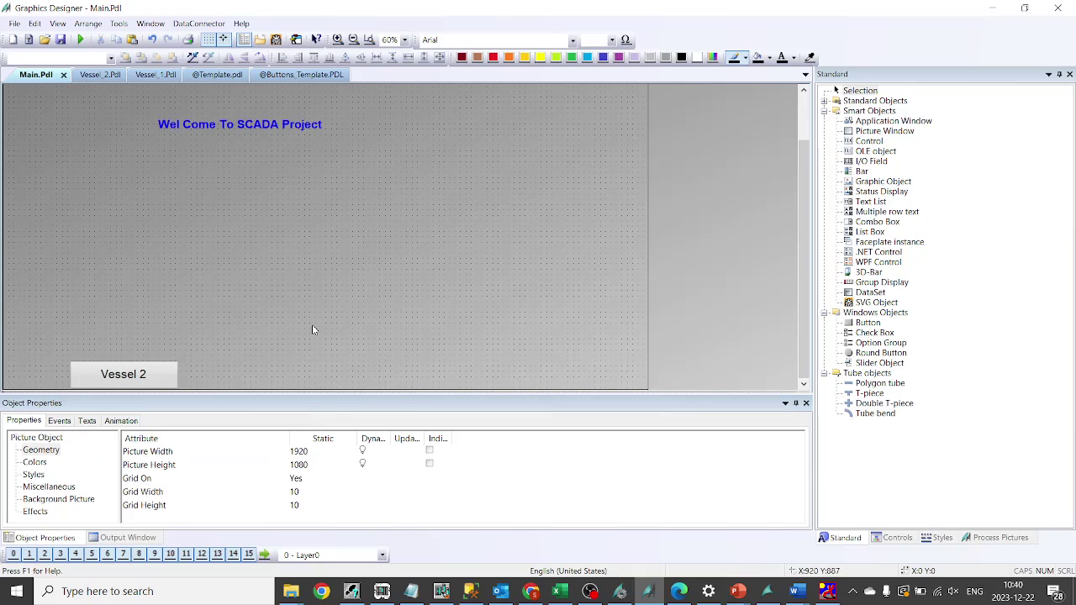
key("ctrl+z")
- Select all six buttons and set their Width to 300
left_click(59, 375)
left_click(164, 375, "shift")
left_click(271, 375, "shift")
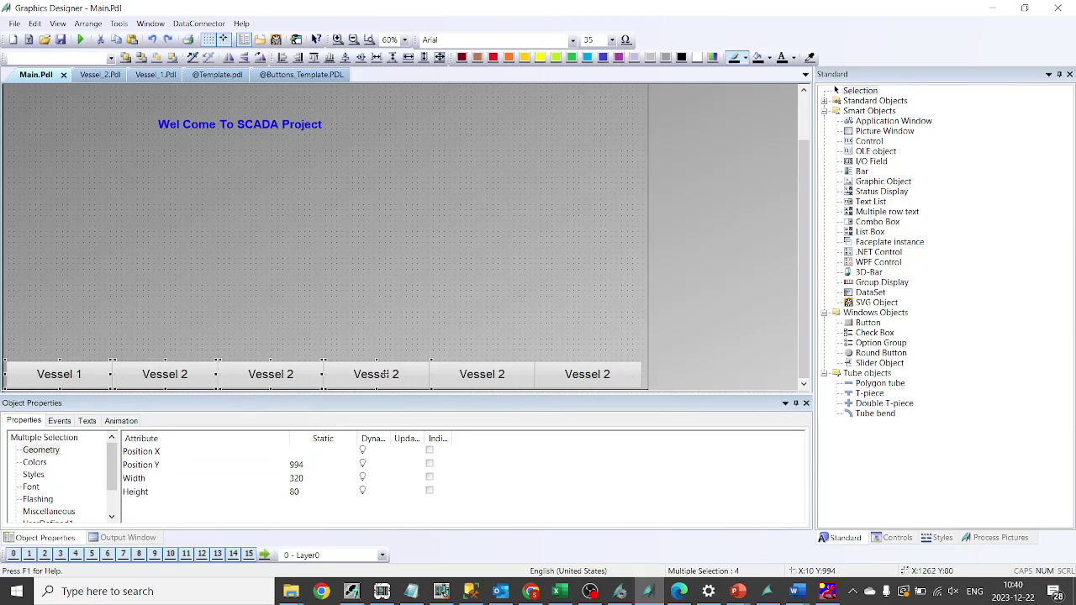
left_click(376, 375, "shift")
left_click(482, 374, "shift")
left_click(547, 377, "shift")
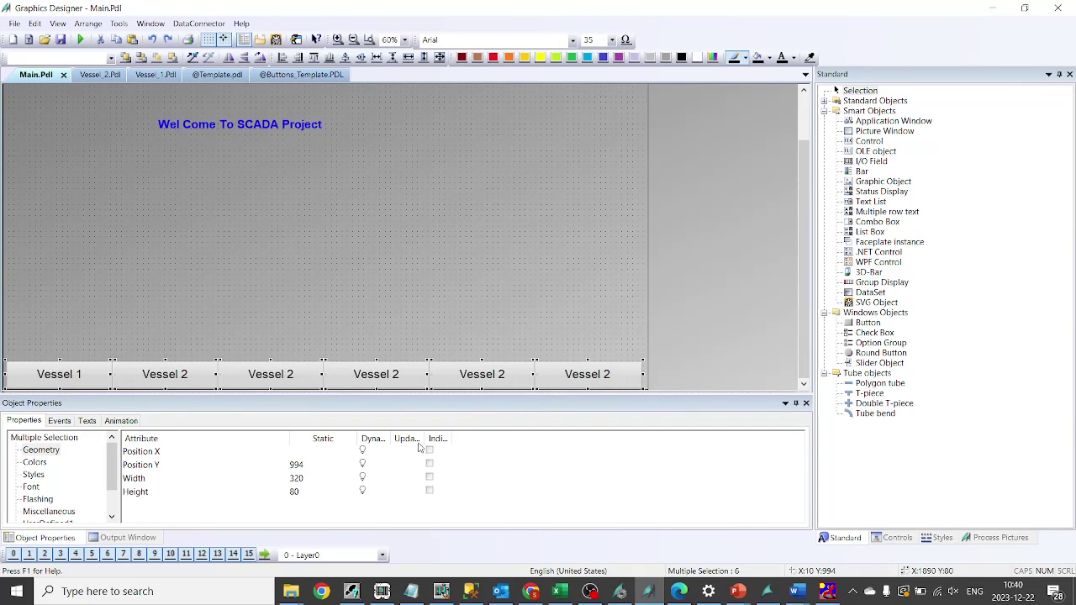
double_click(299, 478)
type("300")
key("Return")
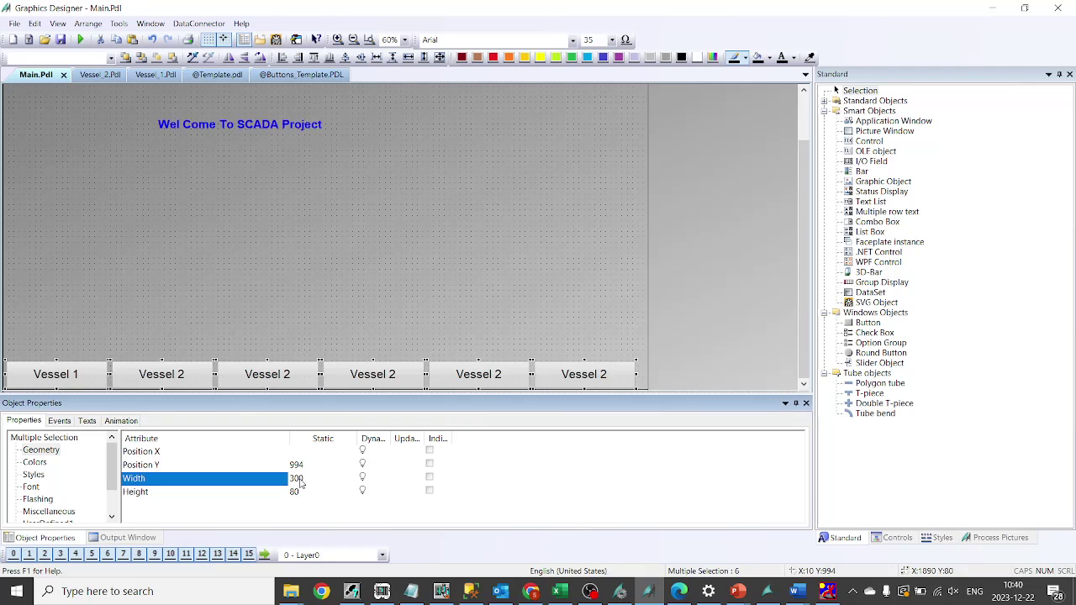
left_click(368, 301)
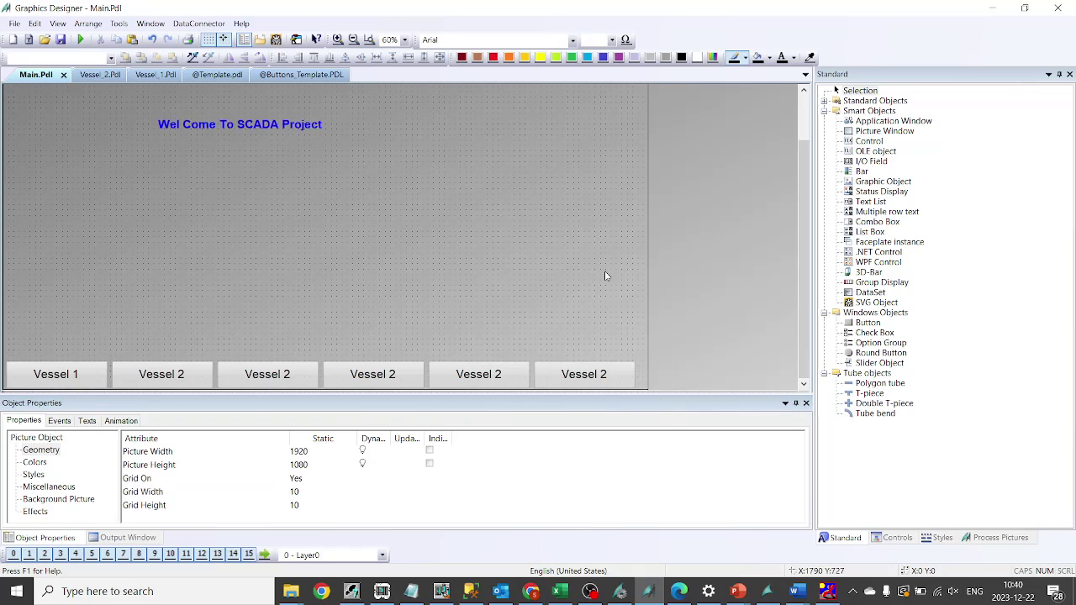
- Relabel the third bottom button as Report
left_click(185, 382)
double_click(264, 380)
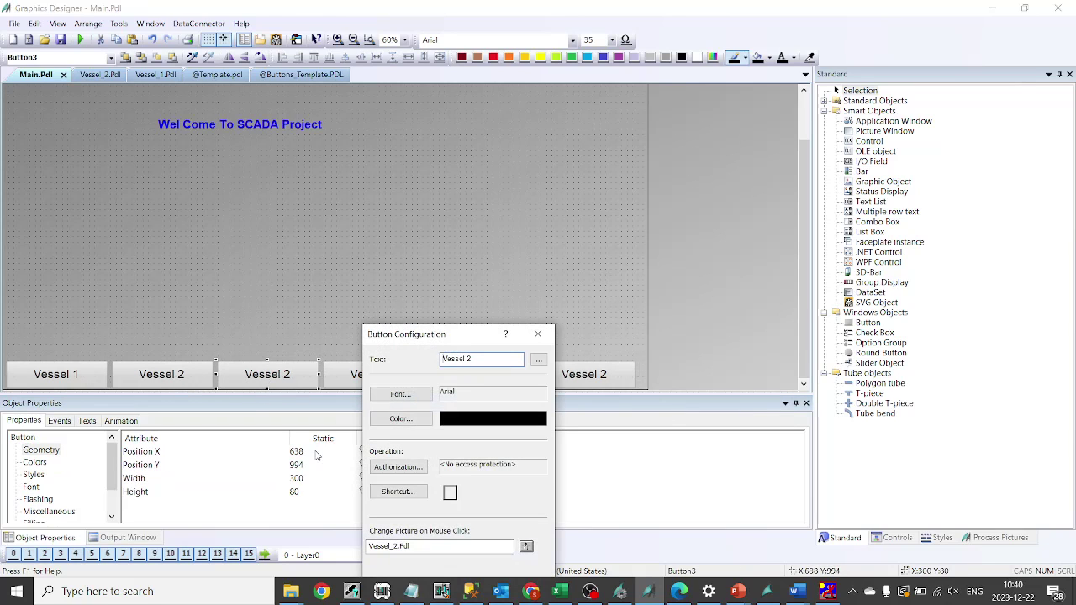
left_click_drag(480, 359, 397, 359)
type("REport")
left_click_drag(459, 337, 498, 128)
left_click(517, 383)
- Relabel the fourth bottom button as Trend
left_click(380, 376)
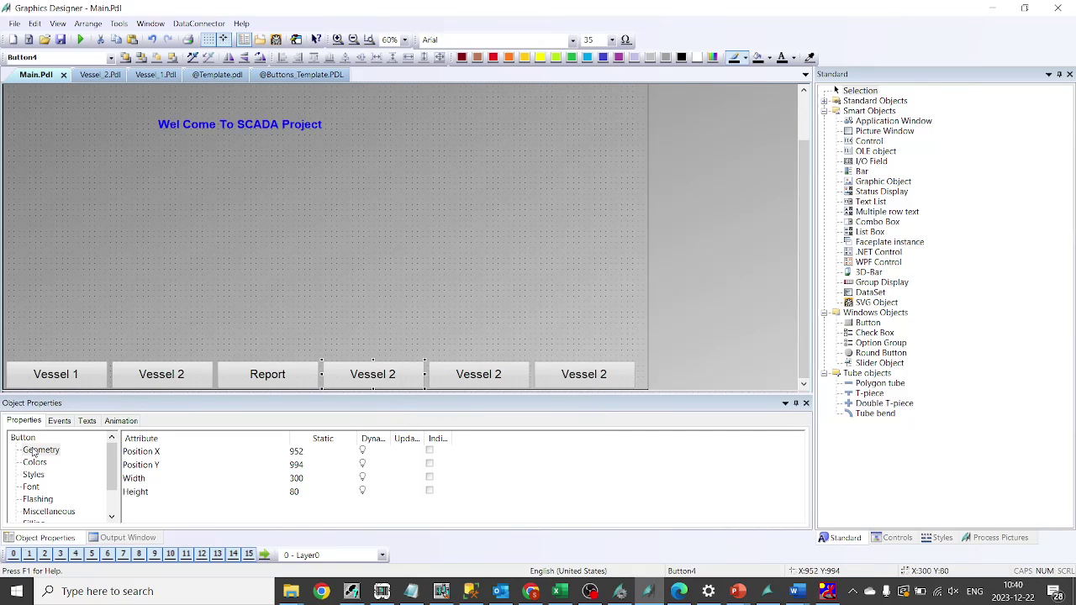
double_click(384, 380)
left_click_drag(652, 359, 606, 356)
type("Trend")
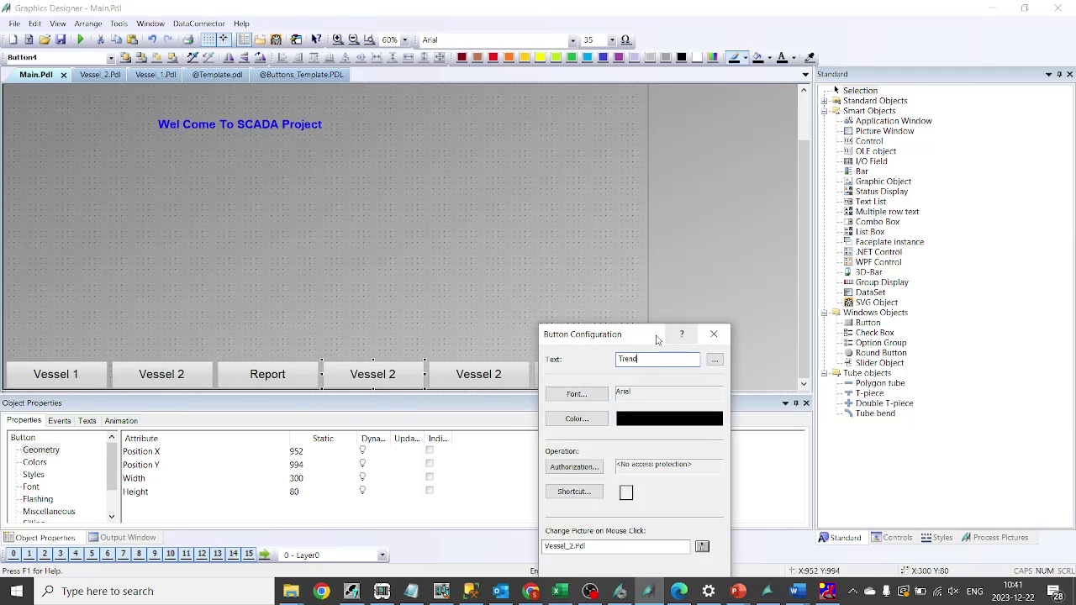
left_click_drag(664, 334, 664, 206)
left_click(654, 524)
- Relabel the sixth button as Alarm and the fifth button as Tool
double_click(600, 380)
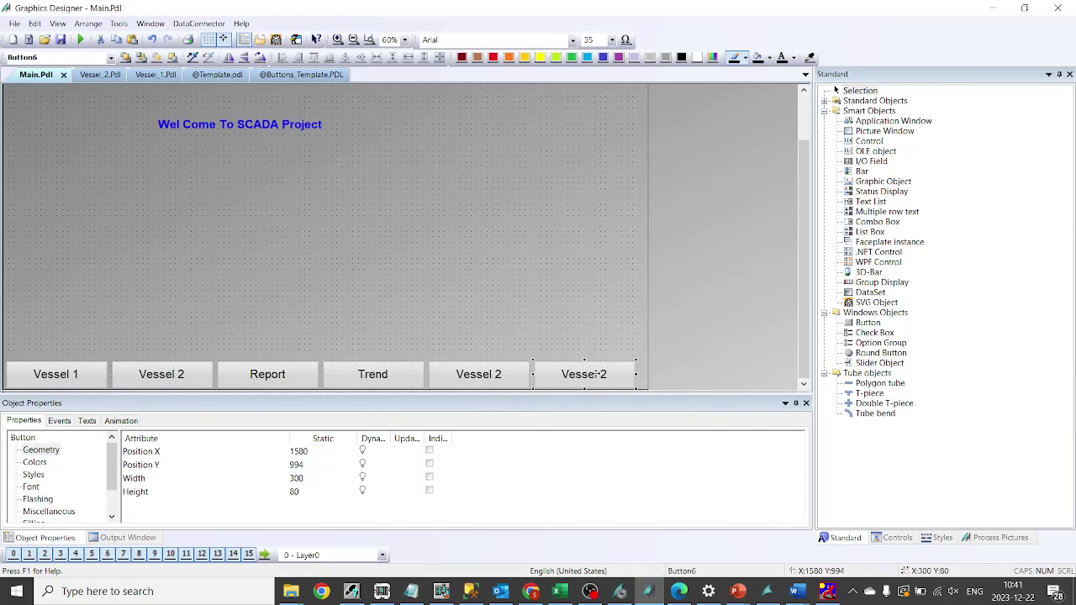
type("Alar")
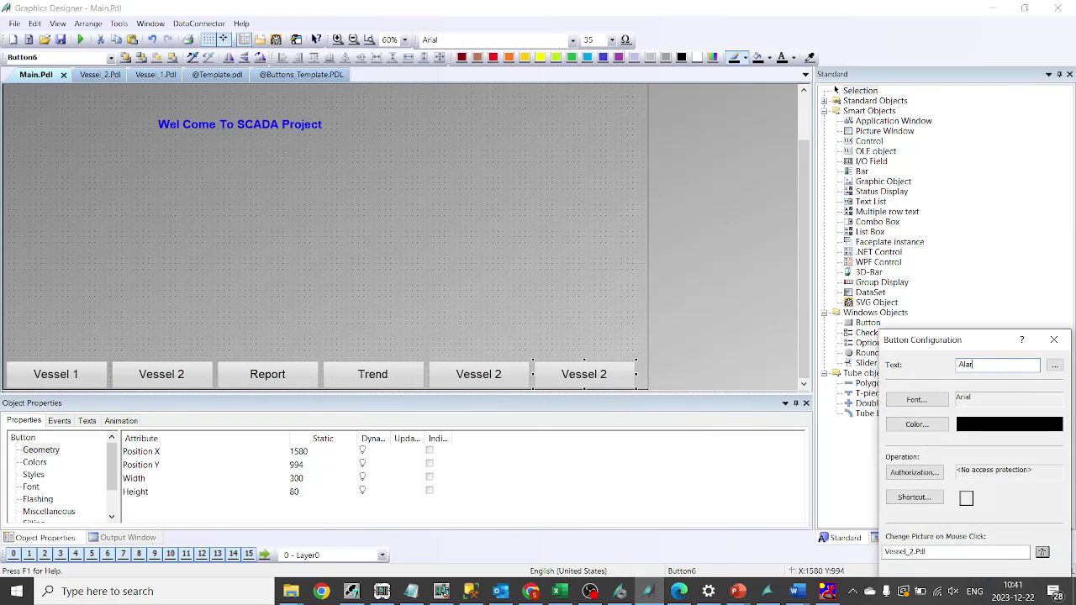
type("m")
left_click_drag(975, 341, 905, 222)
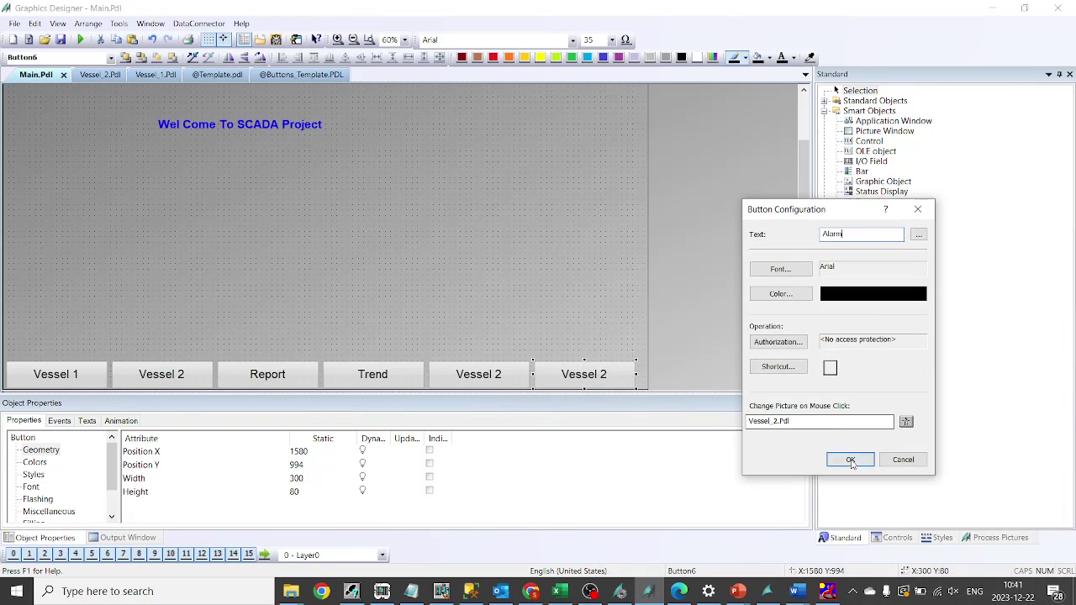
left_click(843, 459)
double_click(496, 376)
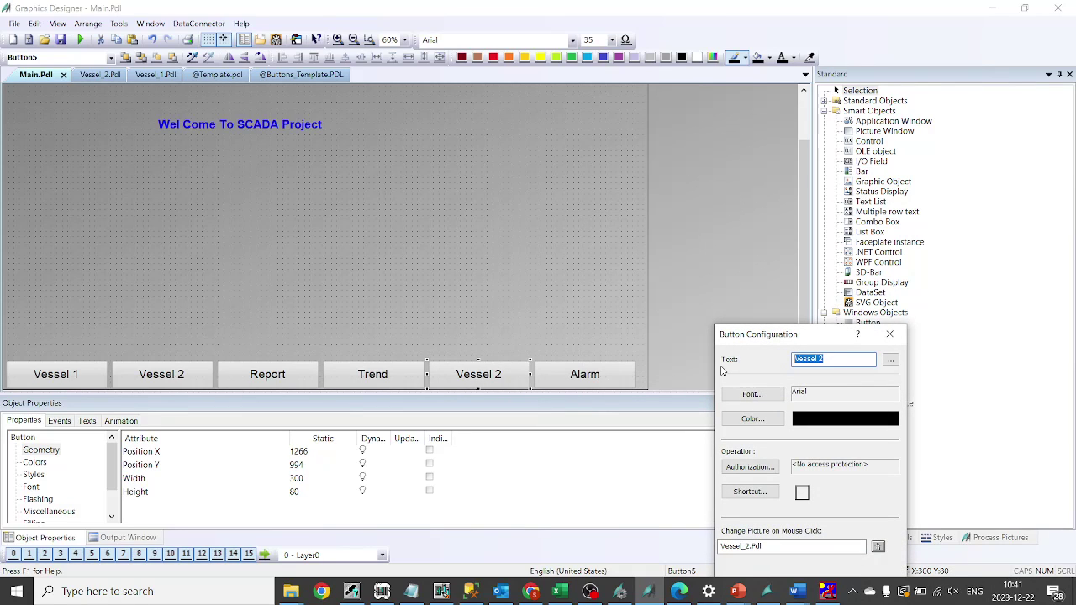
type("Tool")
left_click_drag(767, 333, 705, 193)
key("Return")
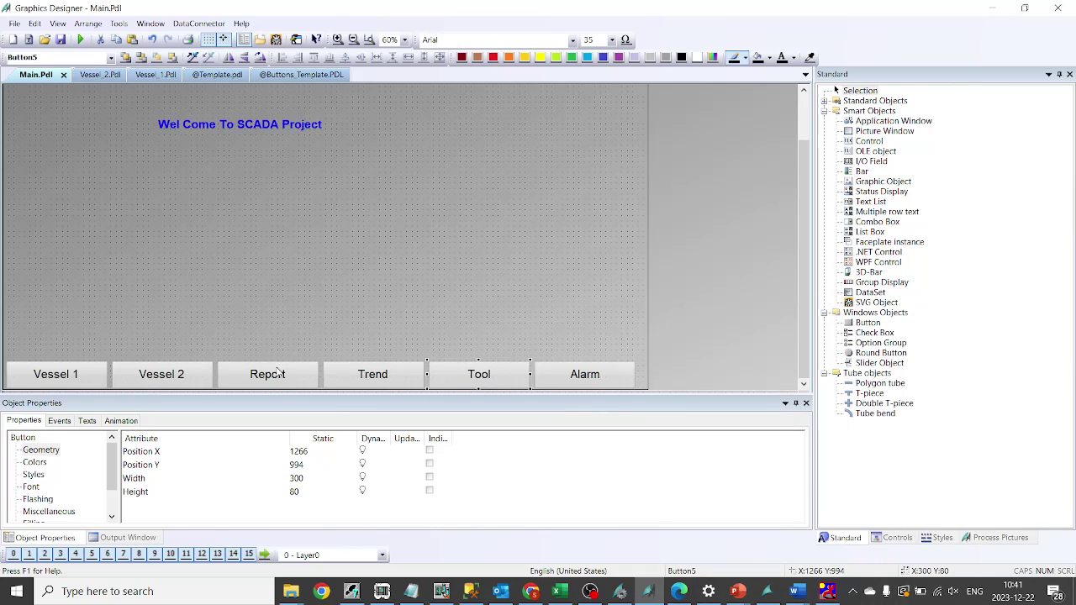
left_click(65, 378)
- Delete the welcome text and draw a picture window filling the area above the buttons
left_click(249, 123)
key("Delete")
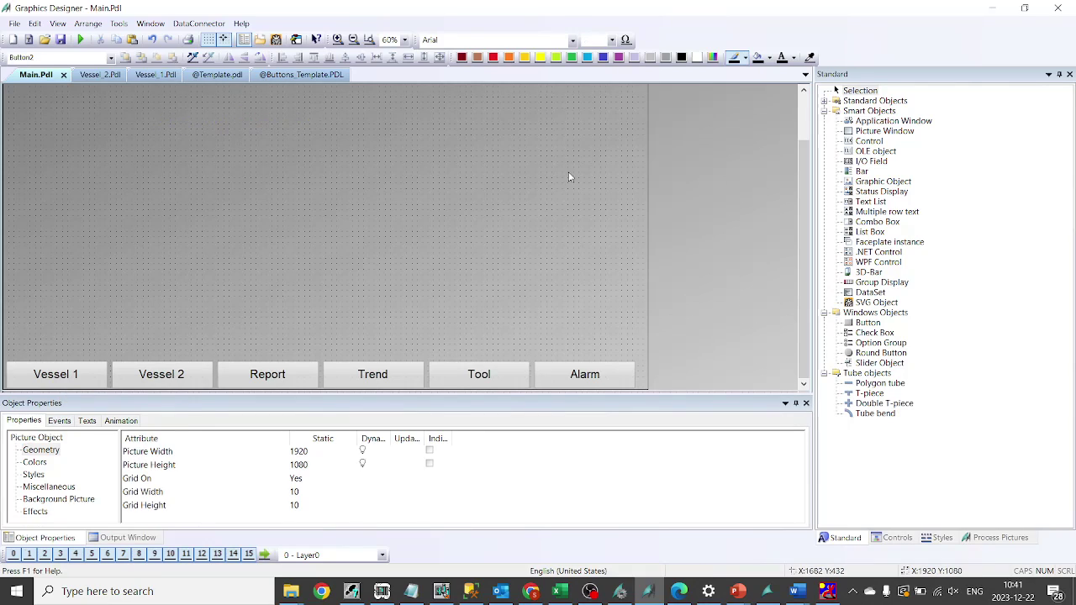
left_click(884, 131)
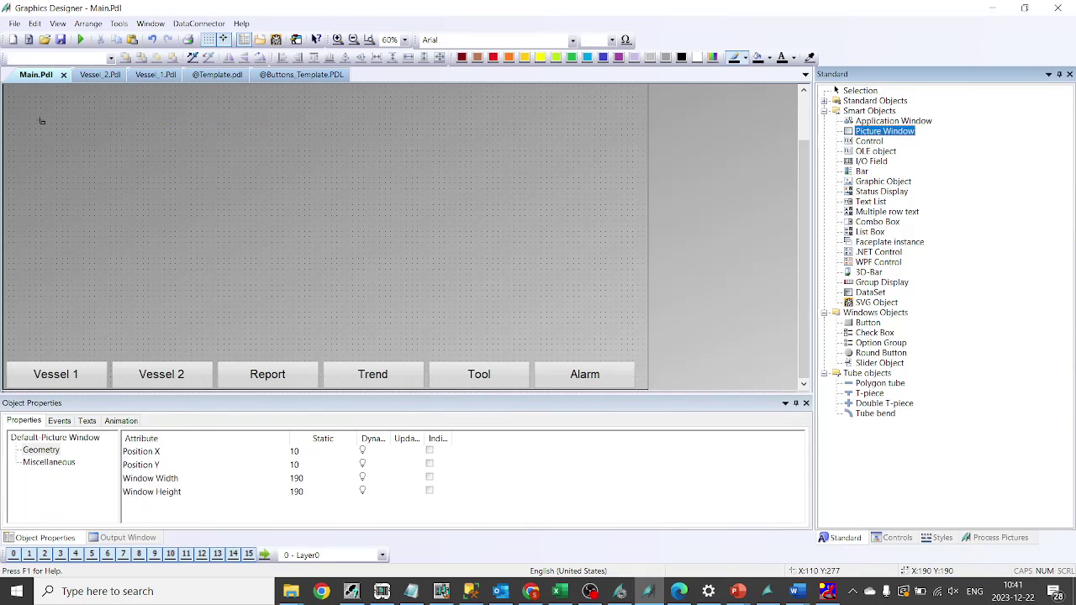
left_click_drag(37, 117, 370, 231)
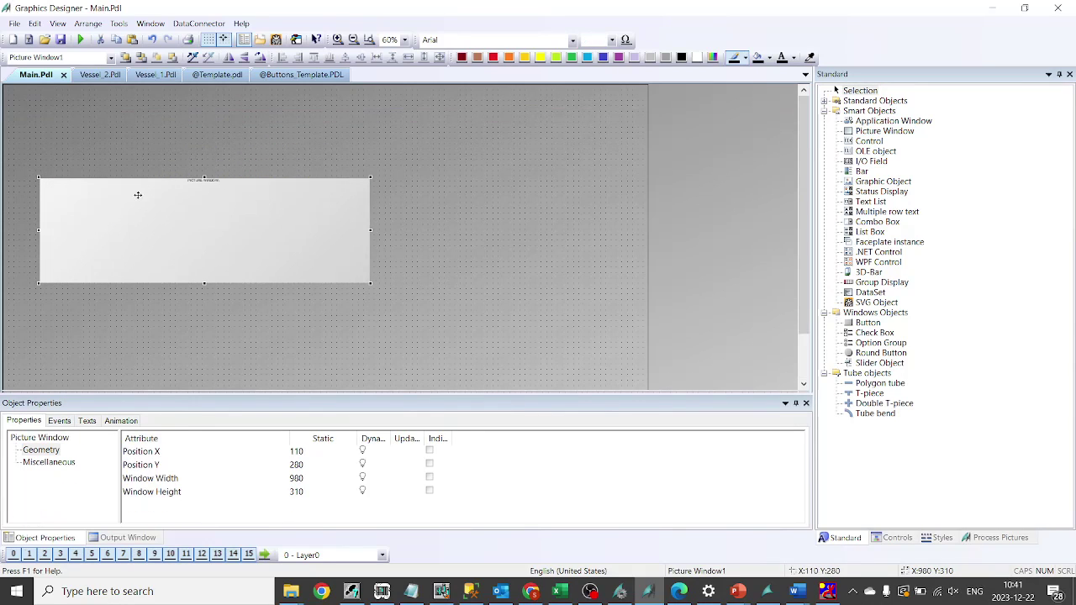
left_click_drag(138, 195, 110, 160)
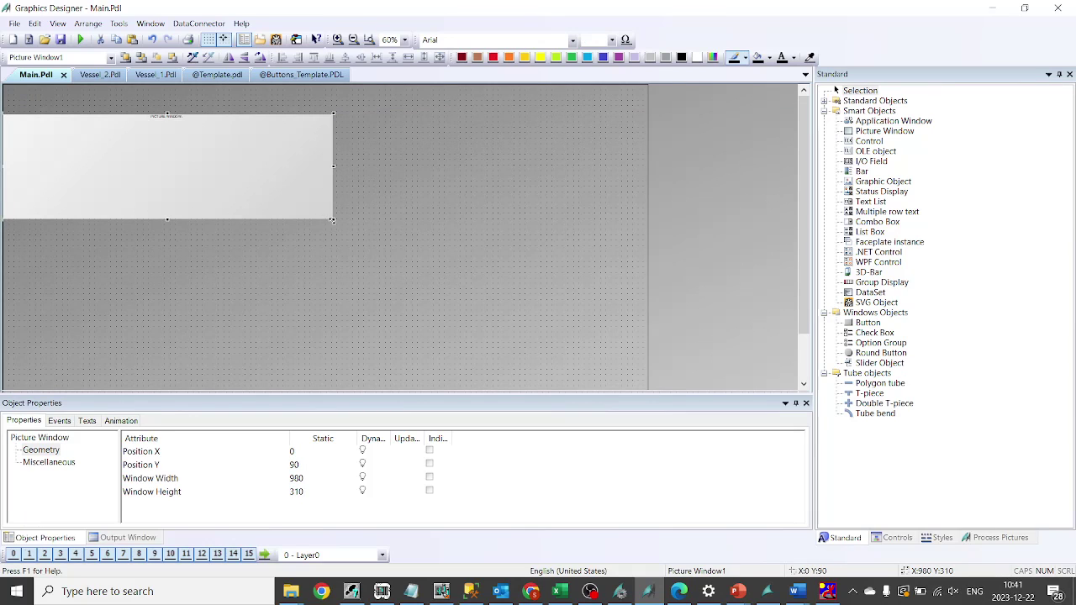
left_click_drag(333, 221, 645, 398)
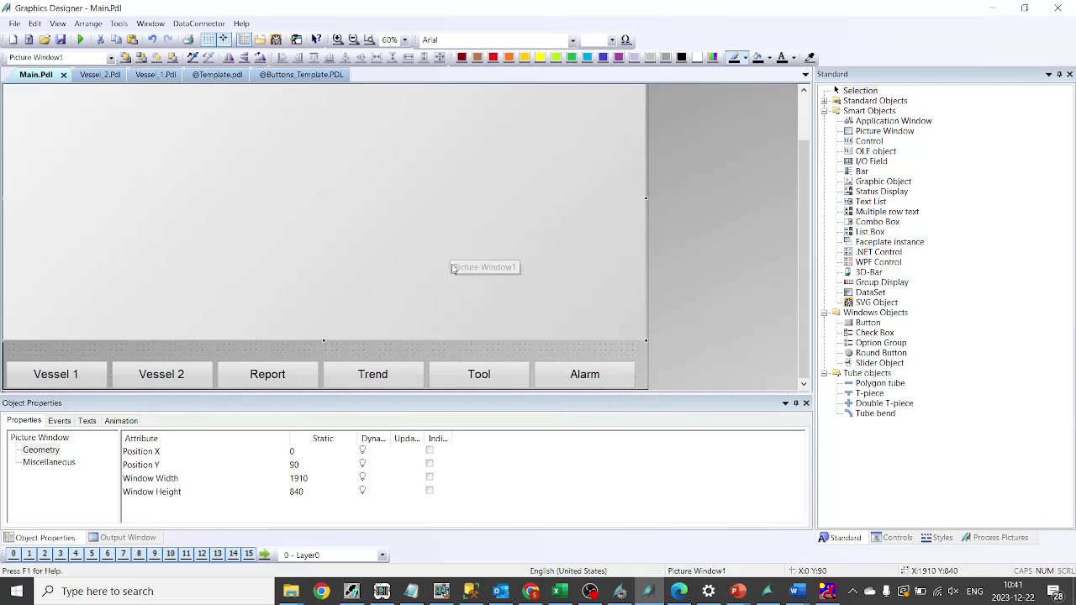
left_click_drag(644, 339, 645, 360)
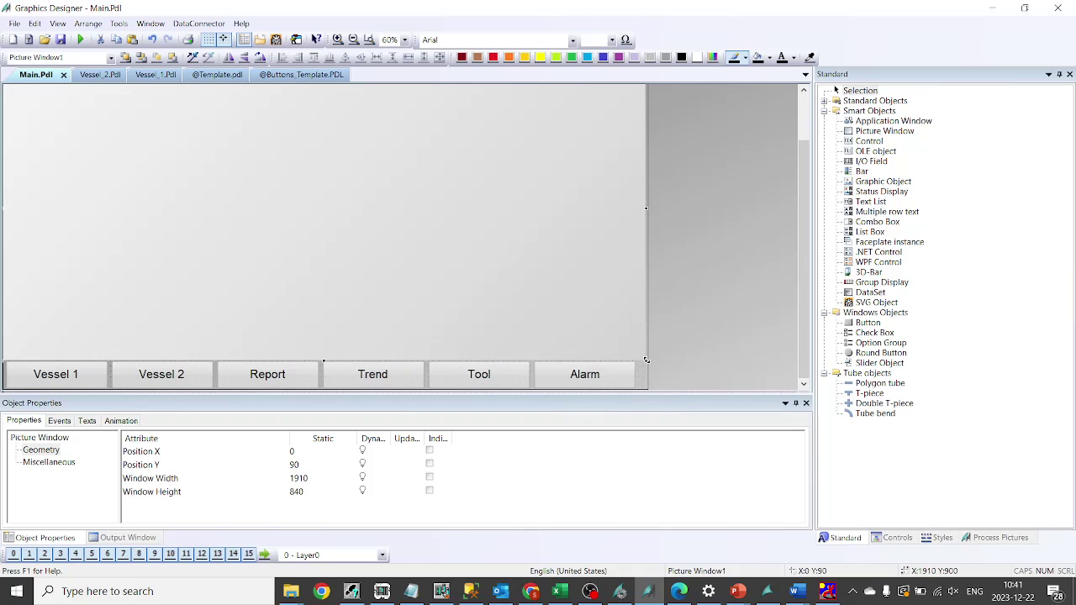
- Review the picture window's events and properties, edit its object name, then open Vessel_2.Pdl
scroll(424, 277, "up", 2)
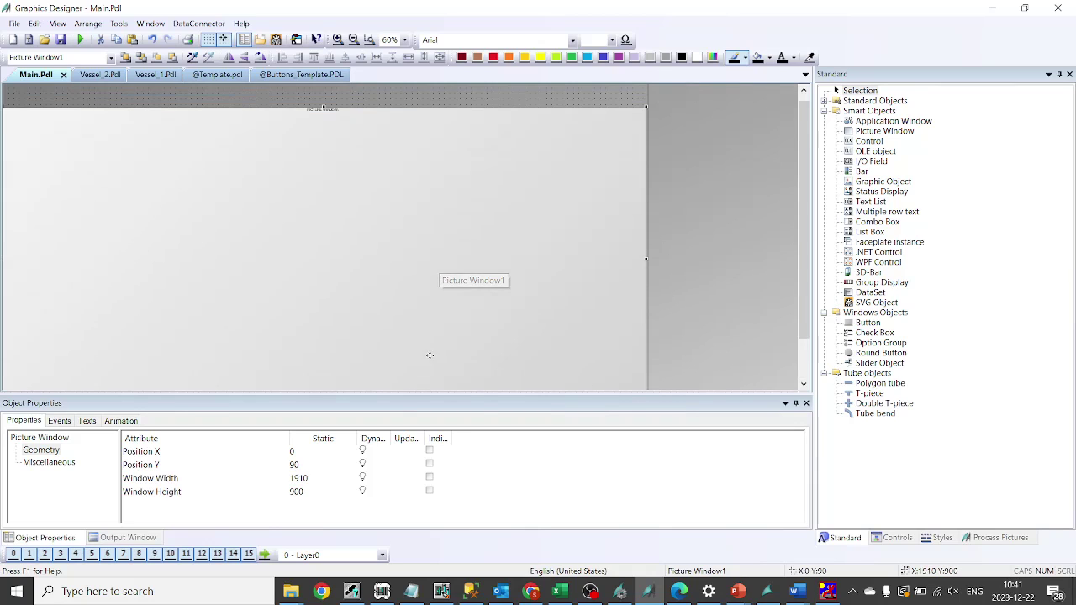
scroll(444, 310, "up", 2)
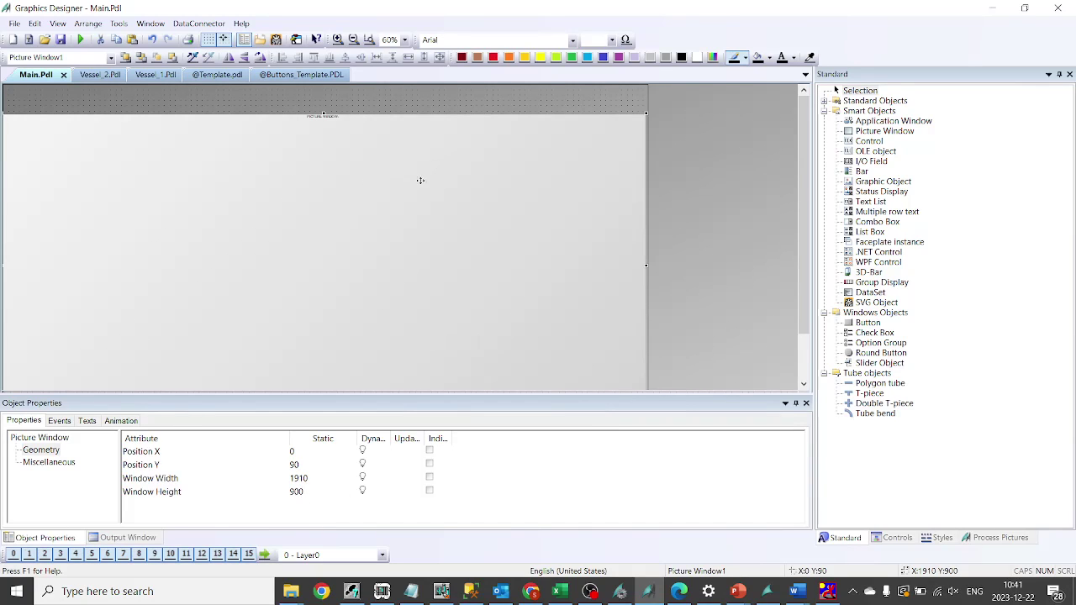
scroll(368, 257, "down", 4)
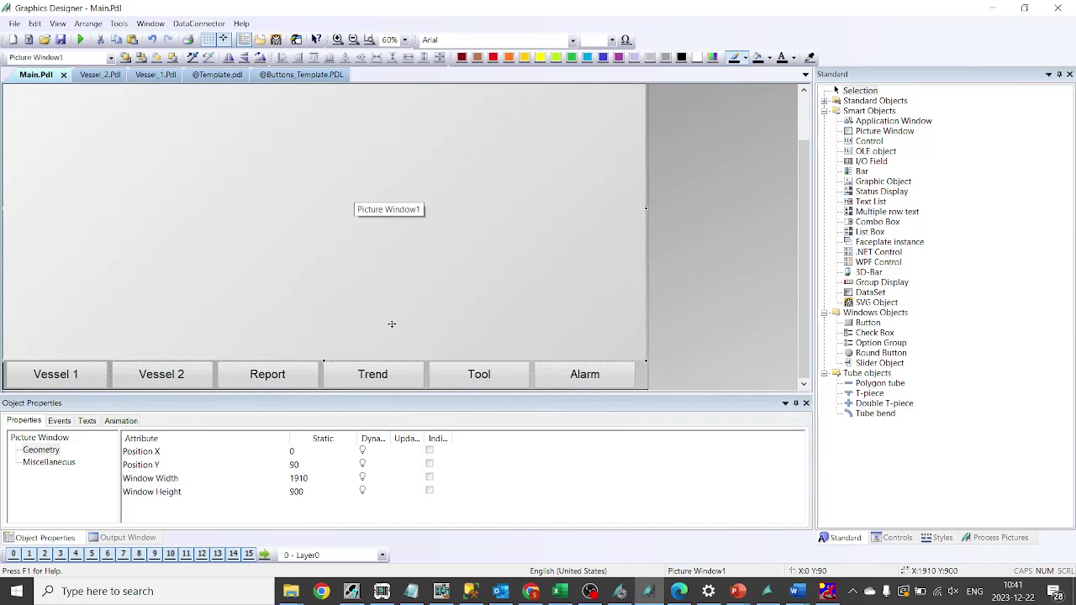
left_click(54, 422)
left_click(46, 438)
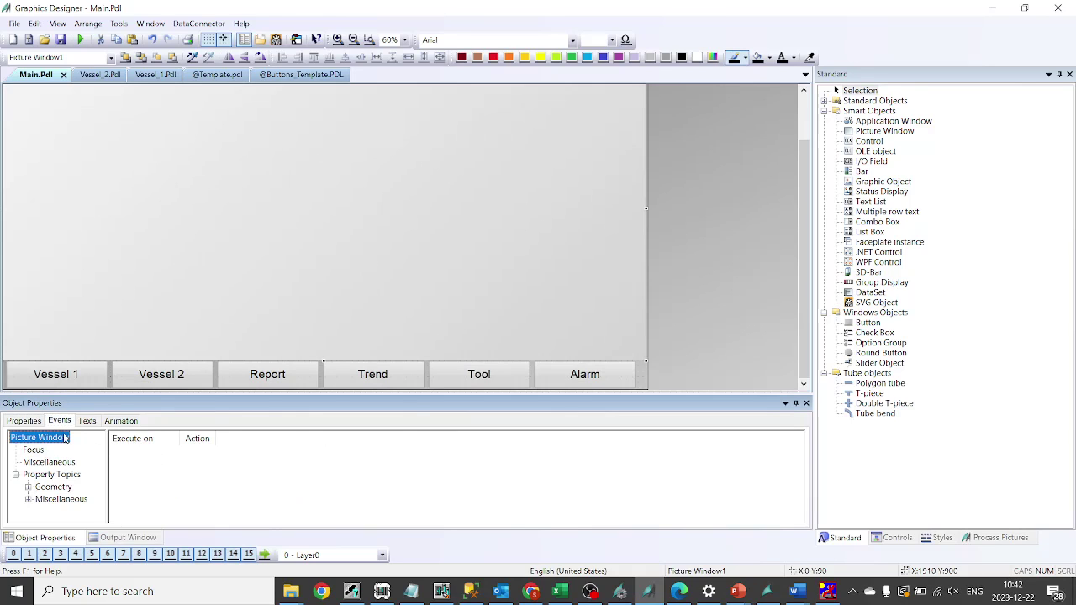
left_click(23, 420)
left_click(46, 438)
double_click(330, 451)
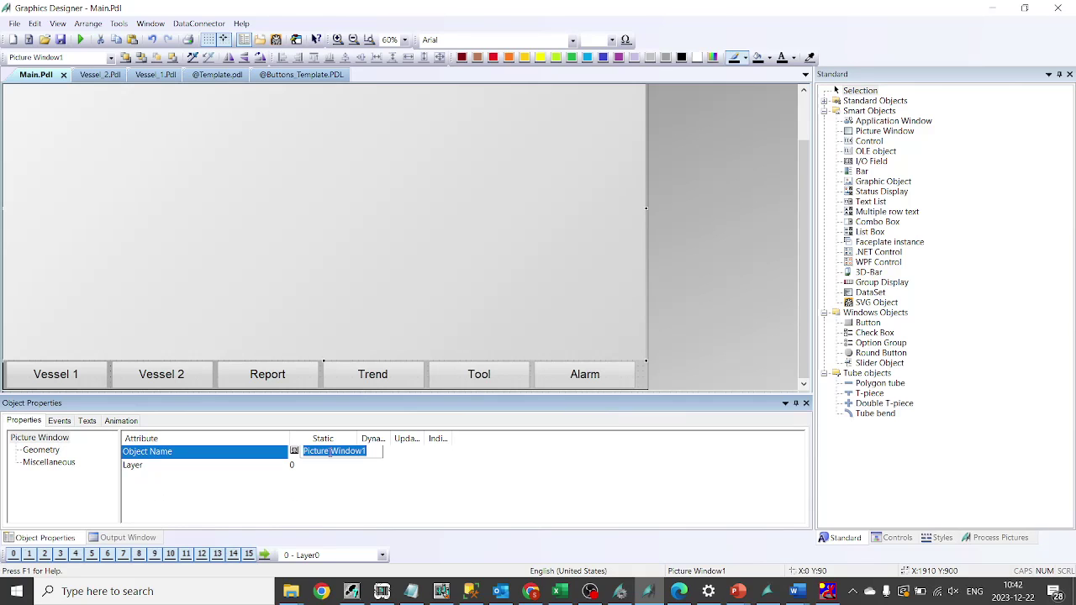
left_click(100, 75)
- Enter 800 as Vessel_2.Pdl's picture height and delete its Main Screen button
left_click(42, 451)
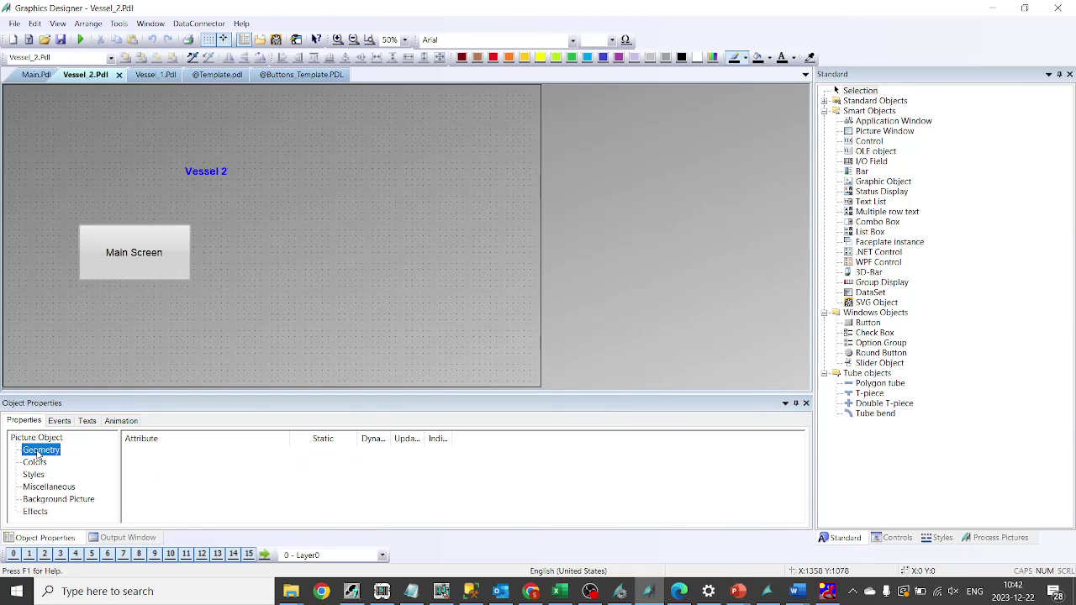
double_click(320, 465)
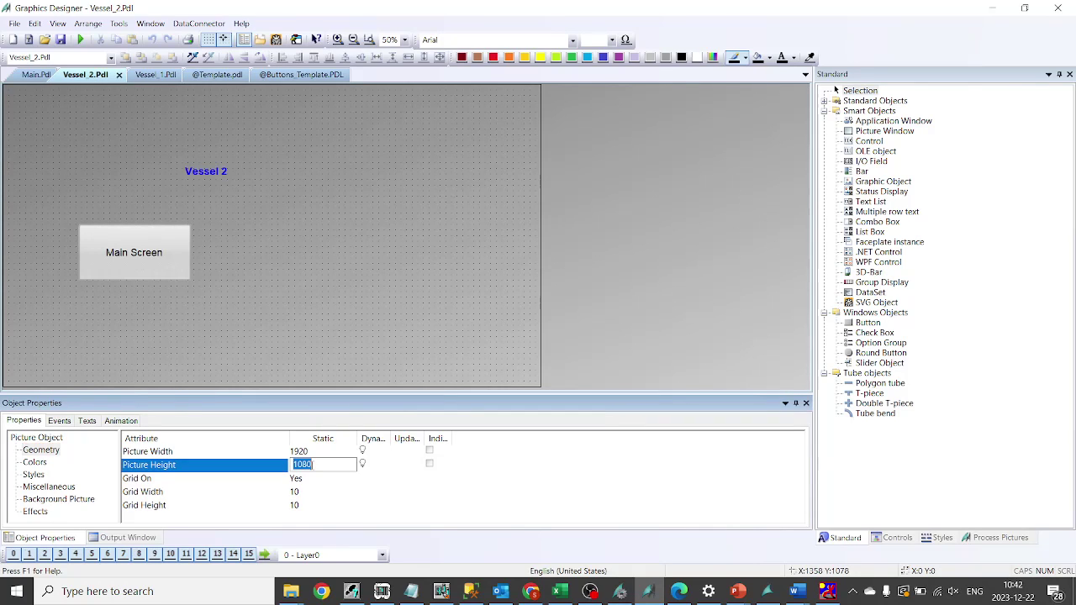
type("800")
key("Return")
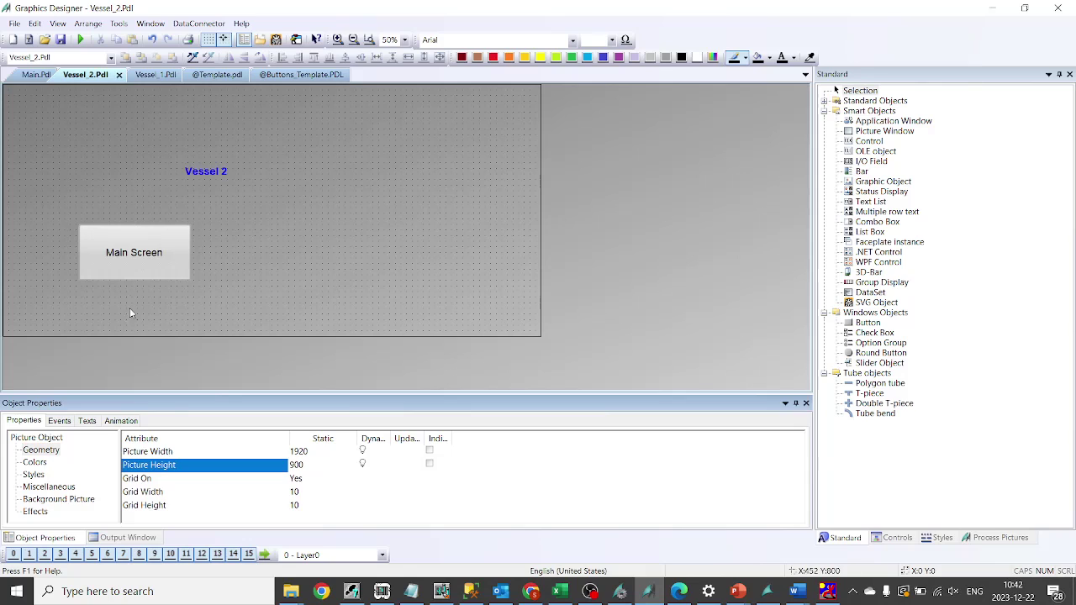
left_click(151, 265)
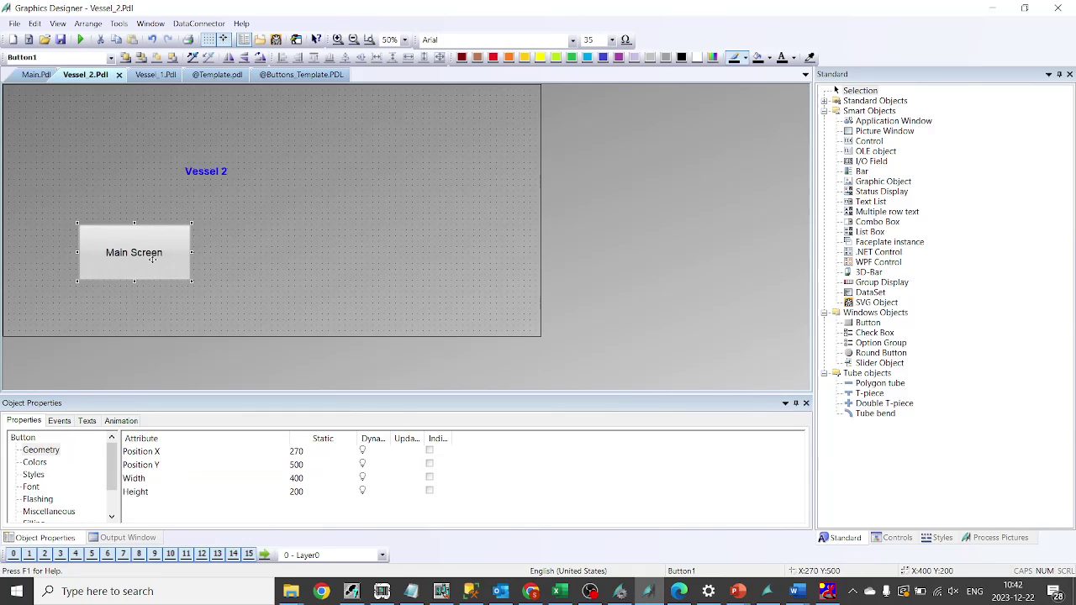
key("Delete")
- In Vessel_1.Pdl, delete the Main Screen button and set the picture height to 900
key("ctrl+Tab")
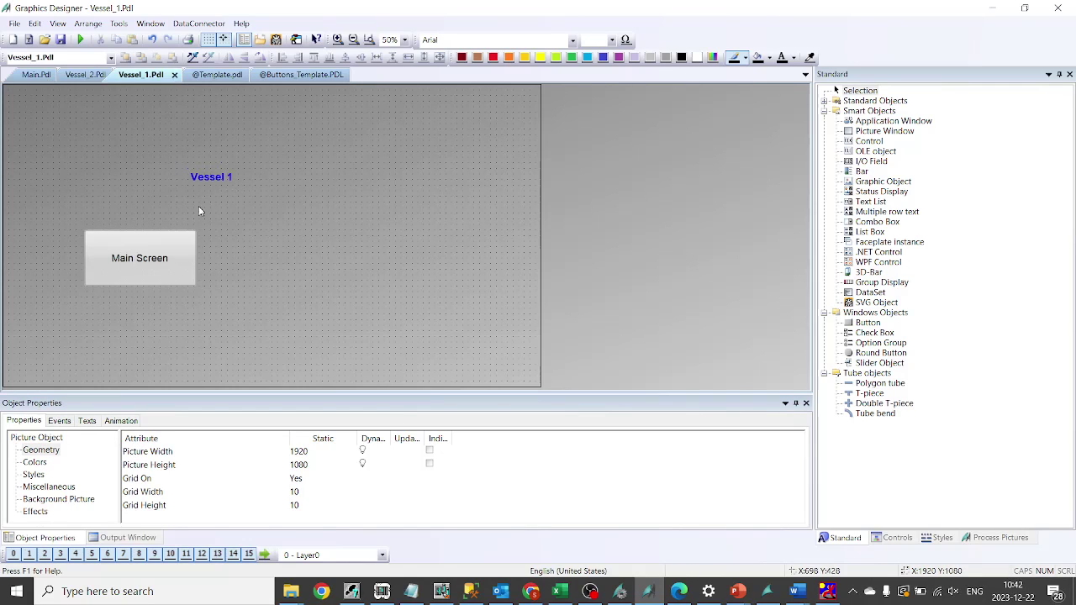
left_click(177, 249)
key("Delete")
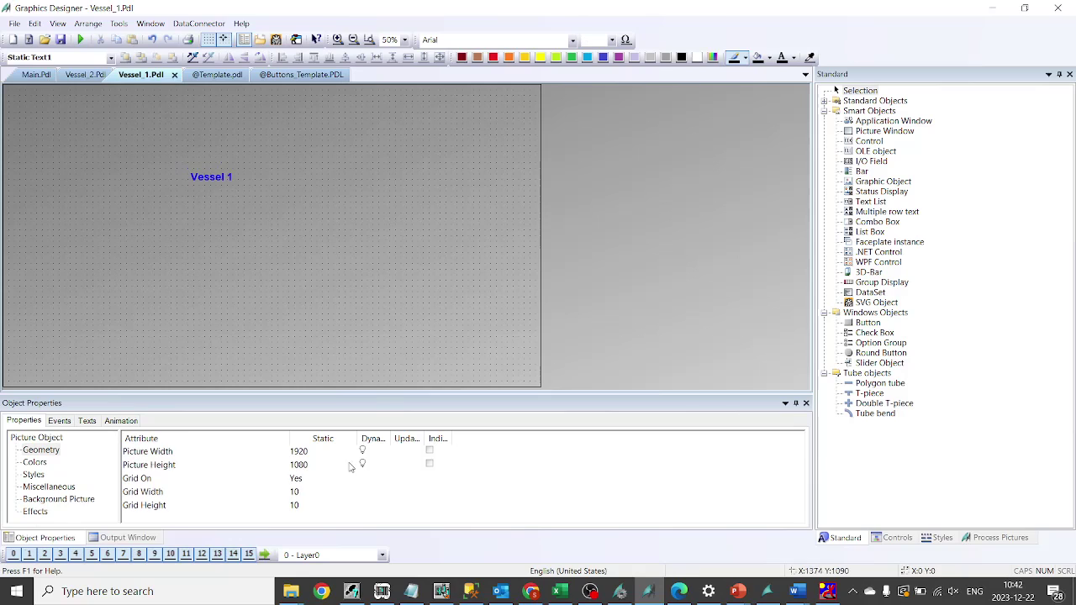
double_click(296, 470)
type("900")
key("Return")
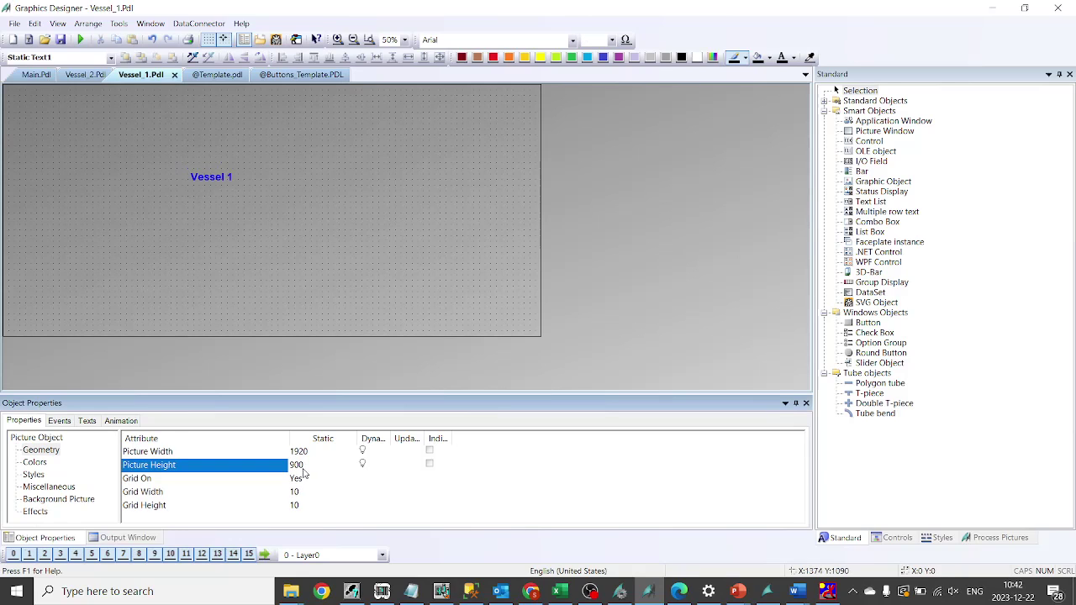
left_click(295, 76)
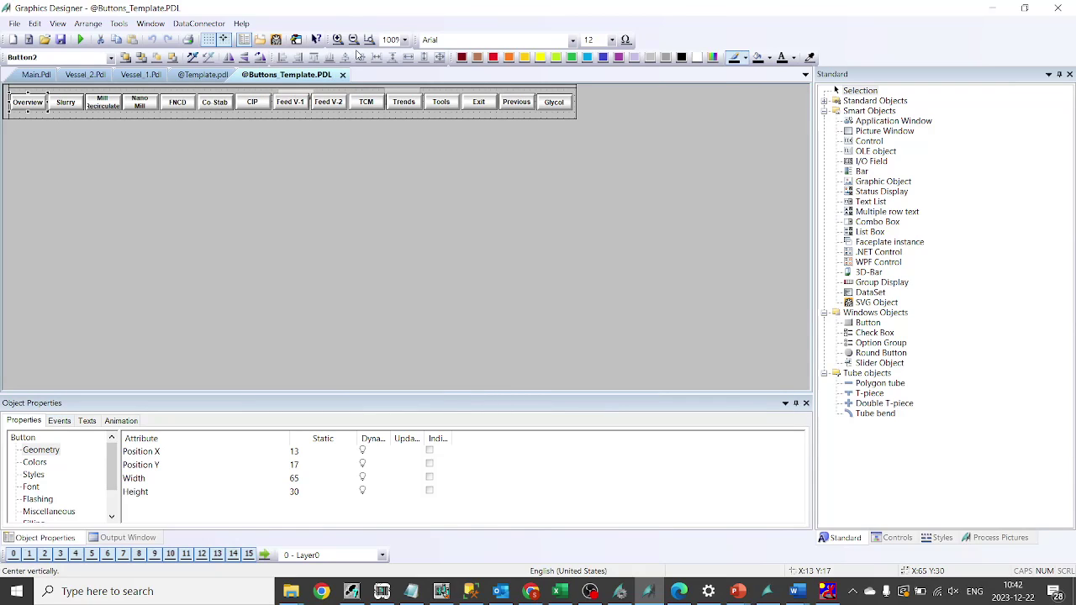
left_click(342, 74)
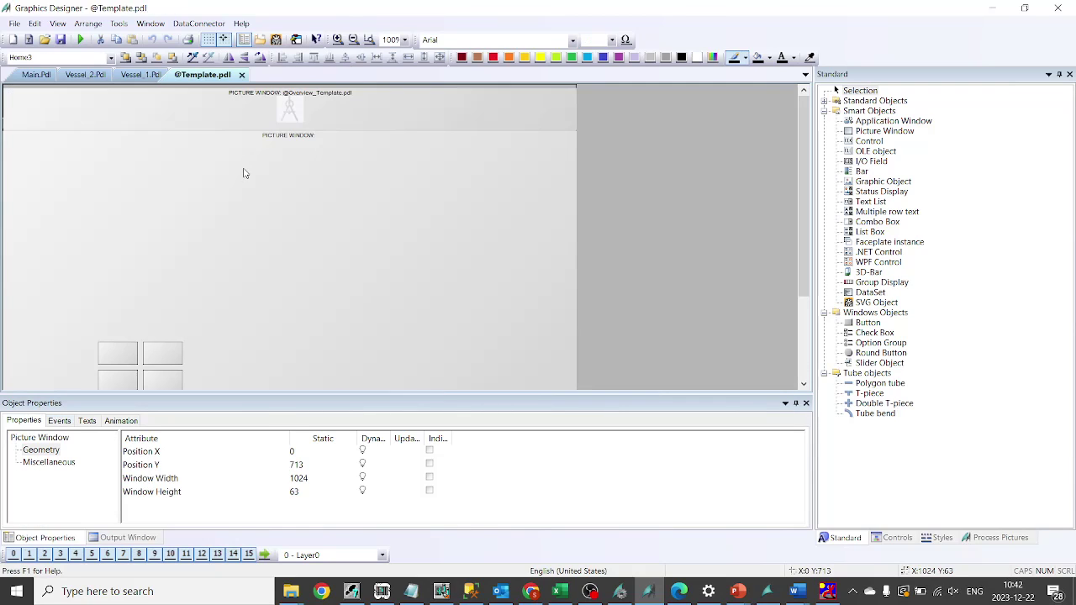
left_click(242, 75)
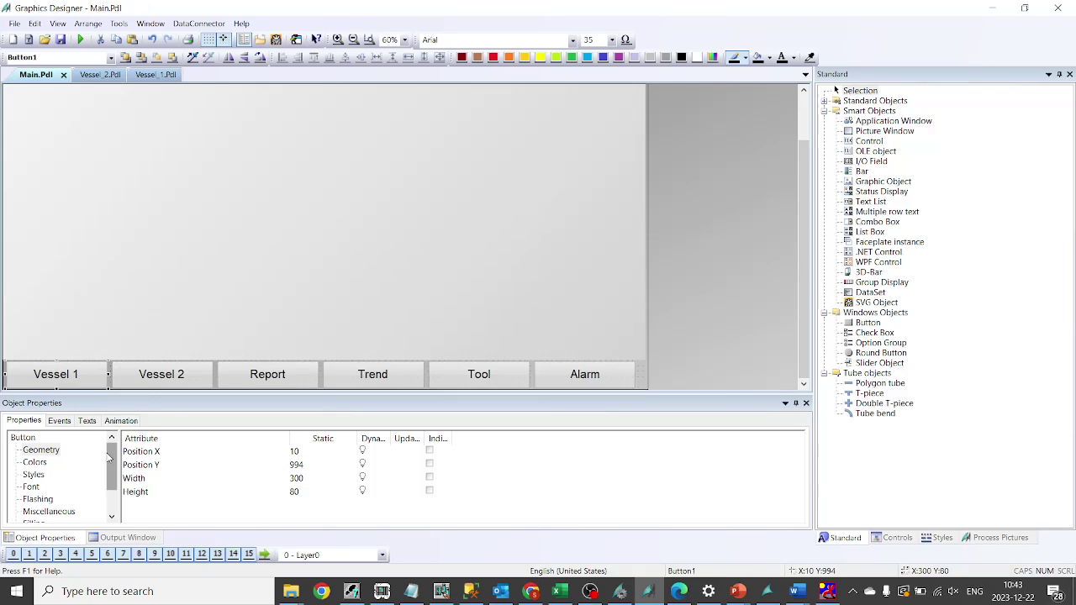
- Create a new C action for the Vessel 1 button's Press Left mouse event, replacing the existing one
left_click(59, 420)
left_click(36, 450)
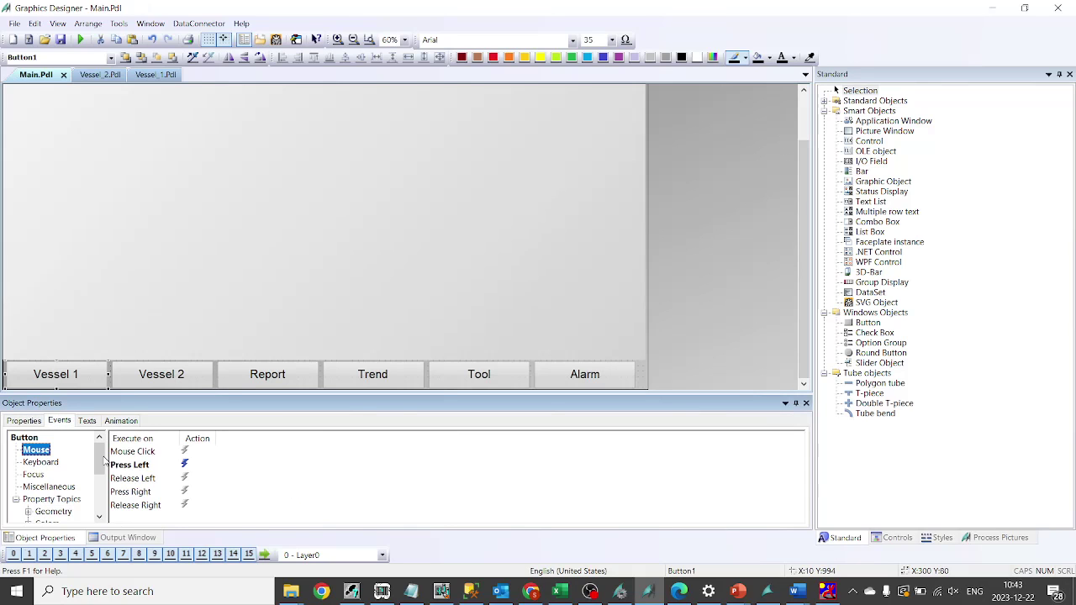
right_click(187, 467)
left_click(235, 472)
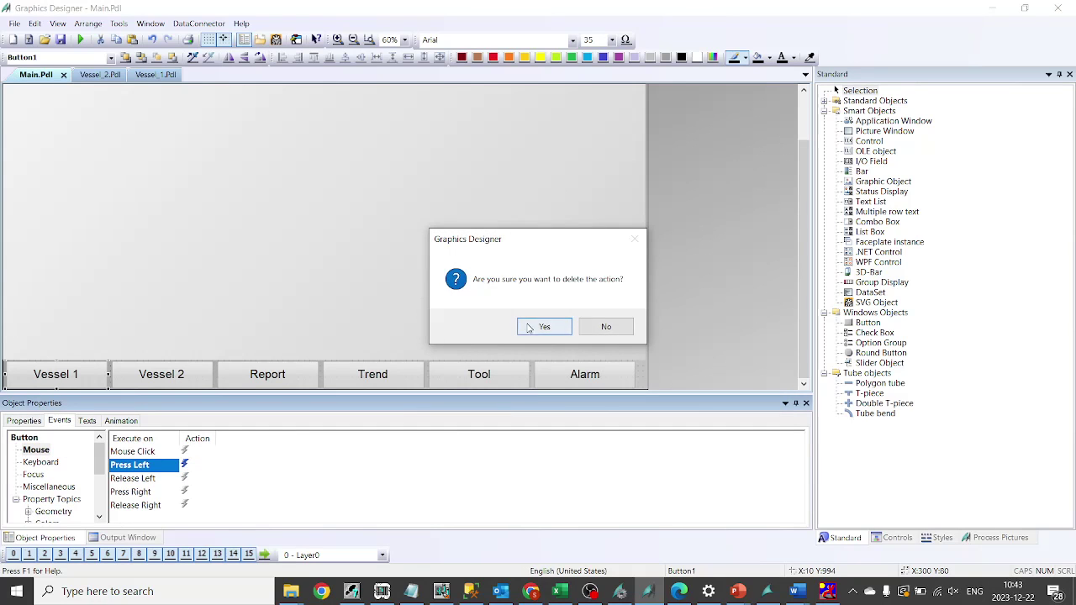
left_click(530, 327)
- Replace the placeholder comments with a SetPropChar call and insert SetPropChar from the property functions
left_click_drag(402, 244, 293, 180)
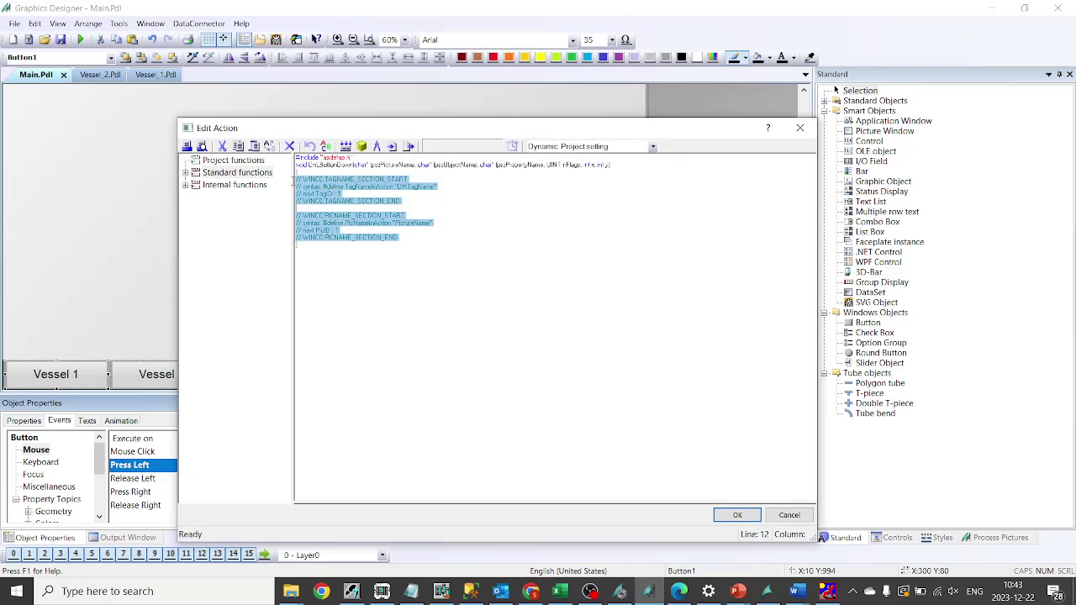
type("SetPropChar(\"@Template.pdl\",\"Home2\",\"PictureName\",\"OVERVIEW_1.pdl\");")
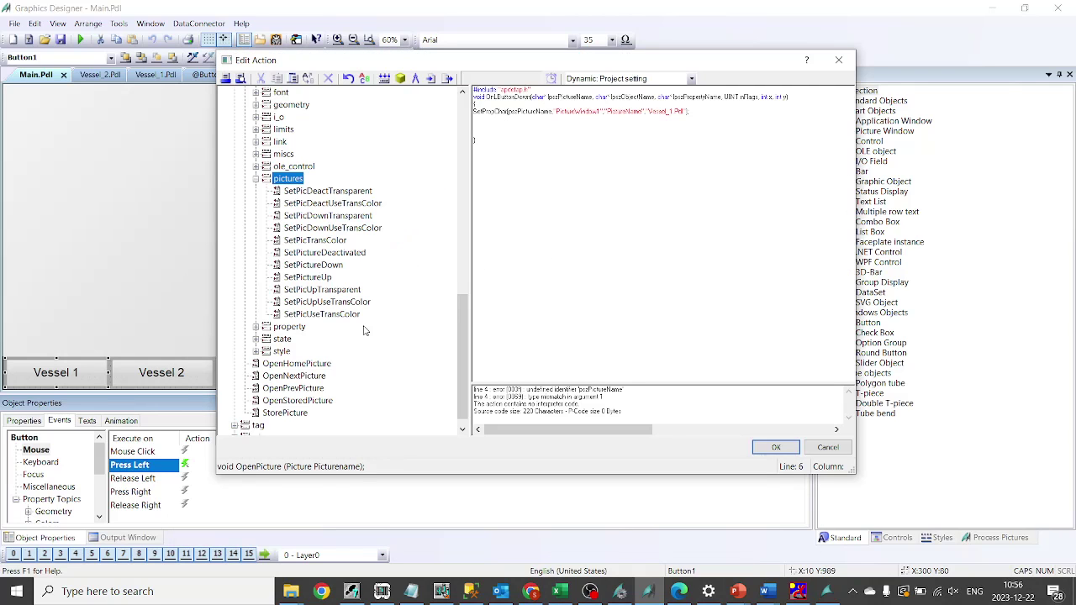
scroll(361, 333, "down", 1)
left_click(255, 315)
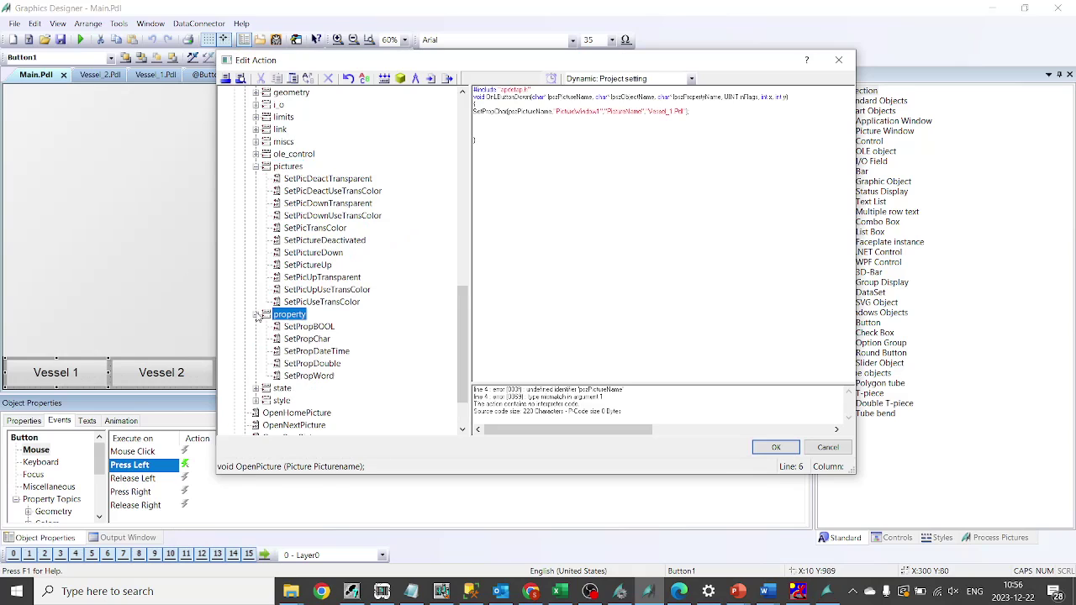
left_click(307, 338)
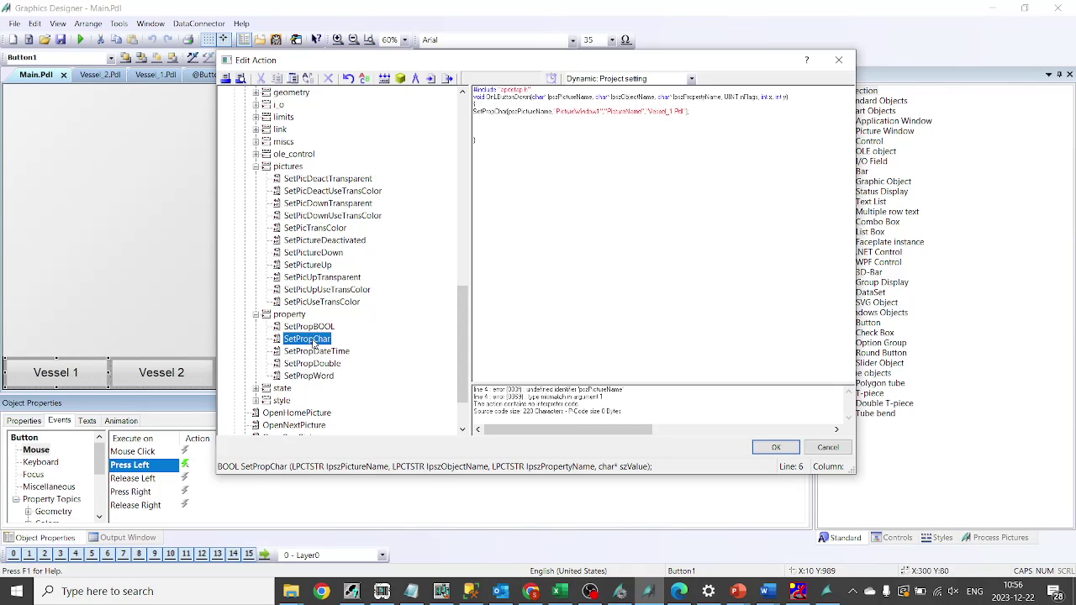
left_click(486, 127)
double_click(308, 340)
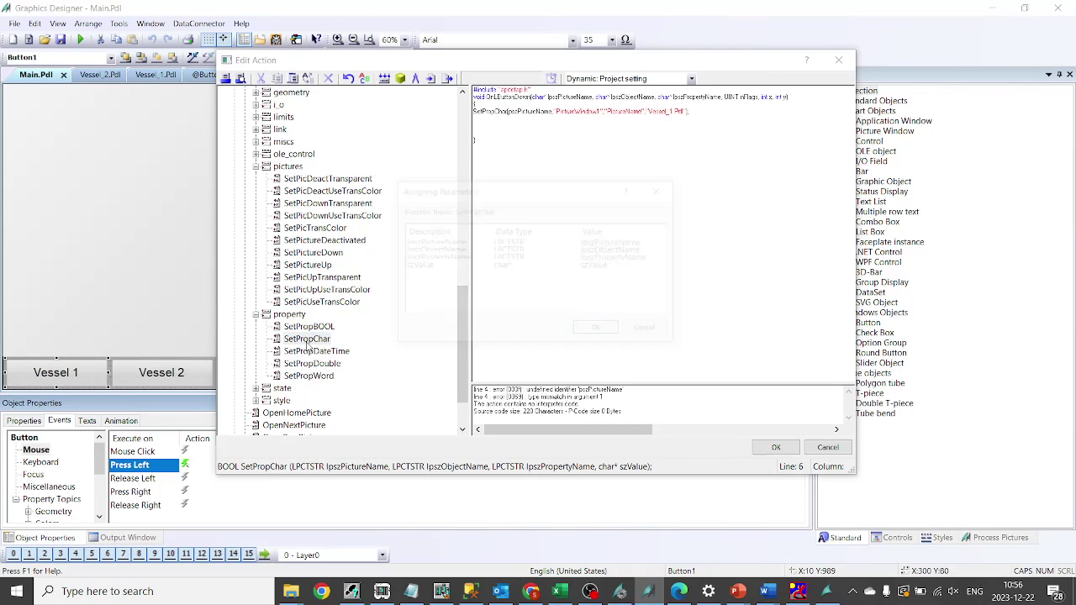
- Set SetPropChar's object name parameter to PictureWindow1
left_click(515, 251)
left_click(667, 250)
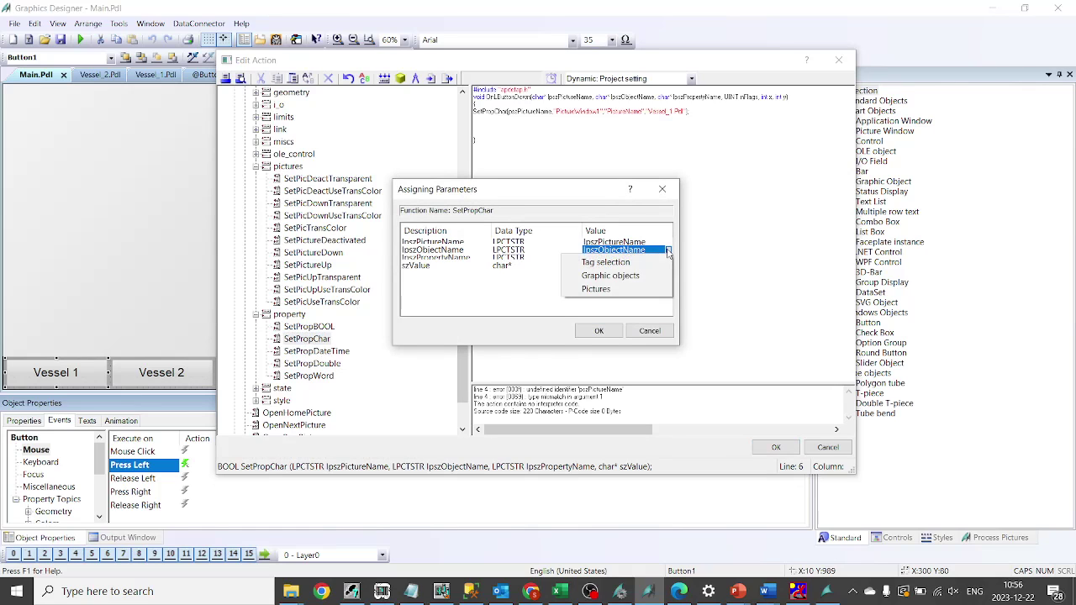
left_click(636, 276)
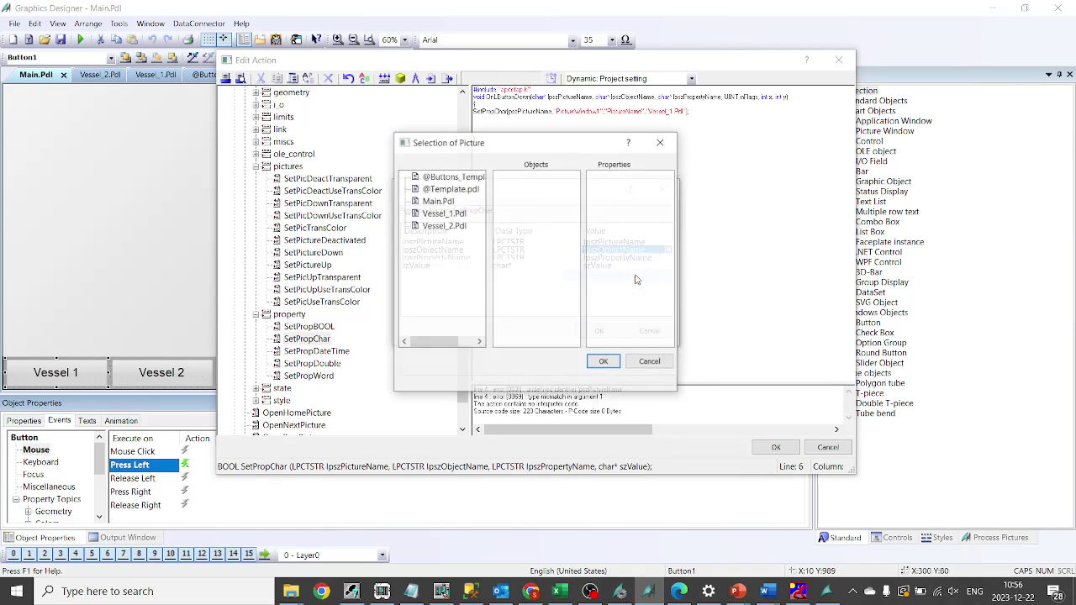
left_click(436, 201)
left_click(520, 238)
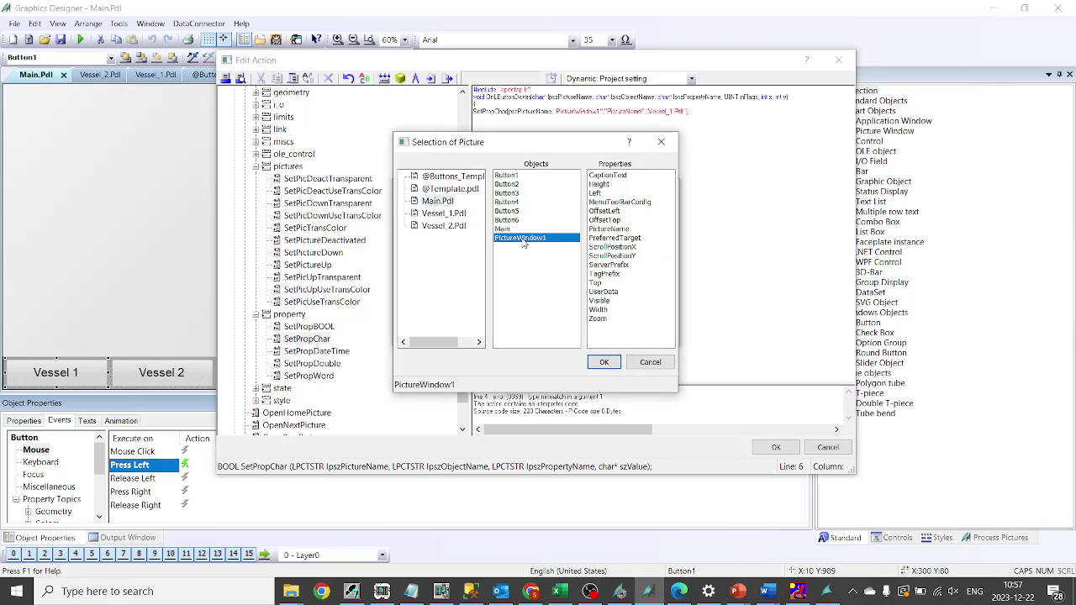
left_click(604, 363)
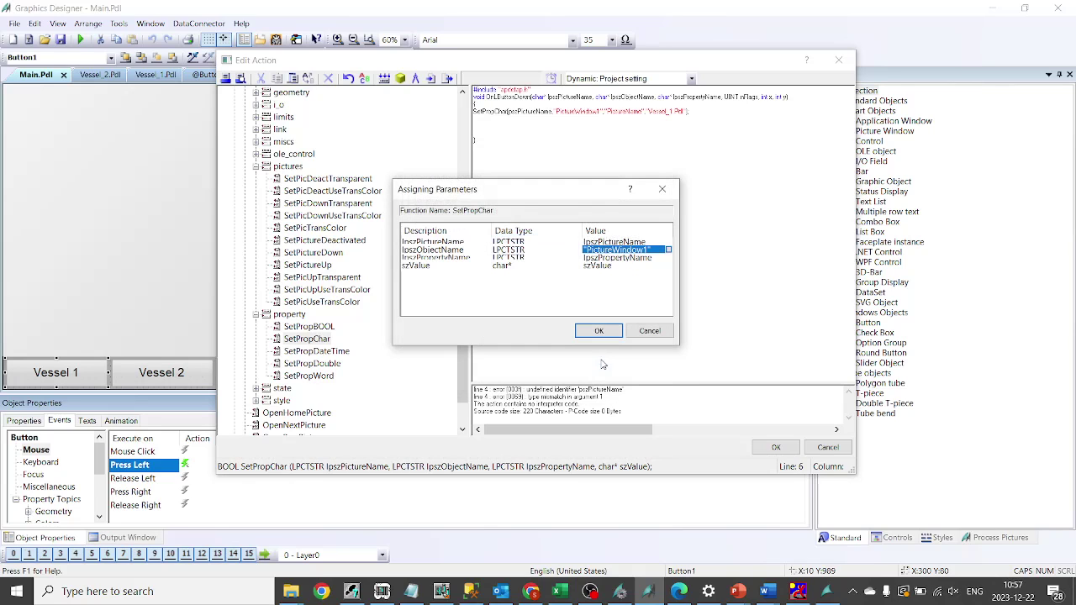
- Set the property name parameter to PictureWindow1's PictureName
left_click(640, 259)
left_click(668, 259)
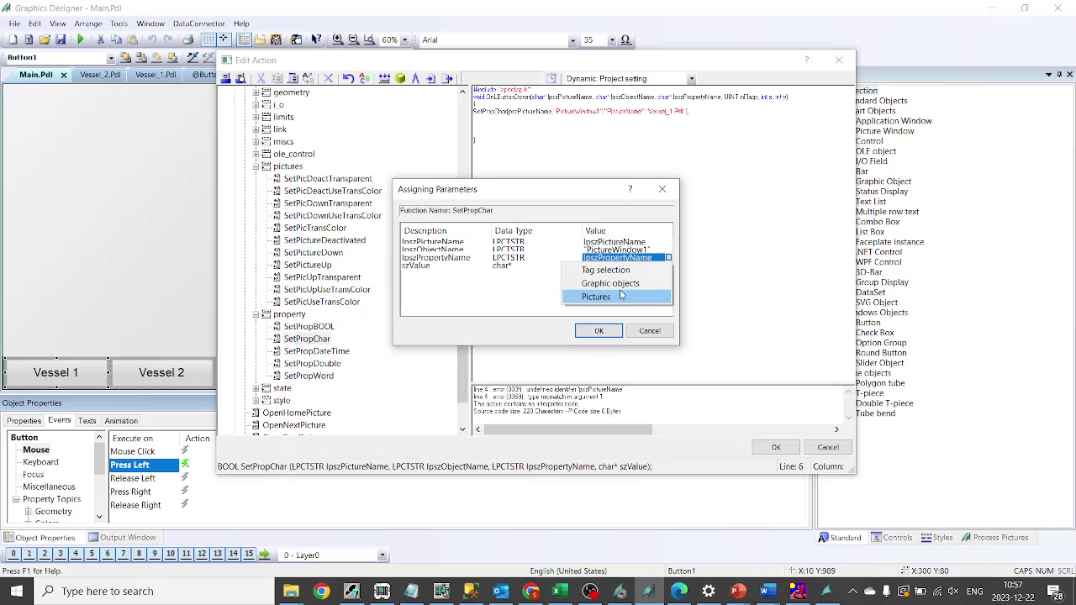
left_click(593, 284)
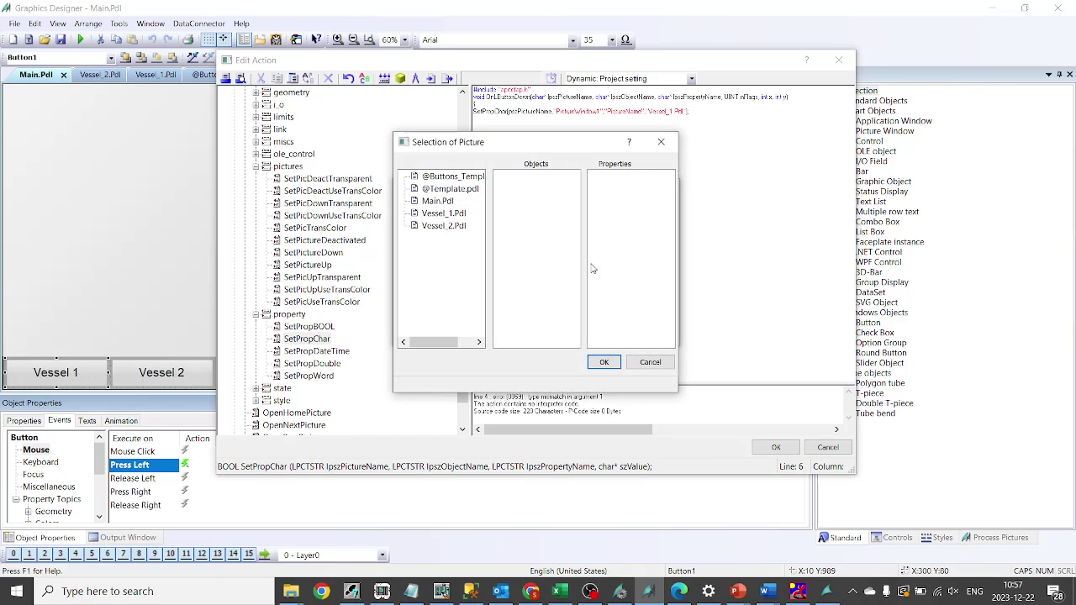
left_click(437, 202)
left_click(521, 238)
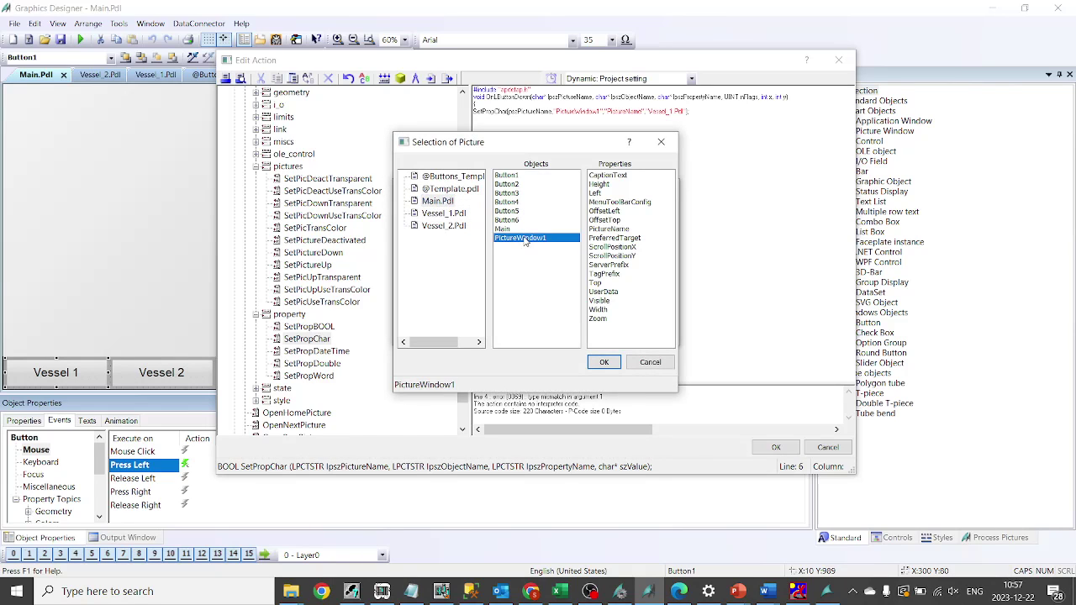
left_click(607, 230)
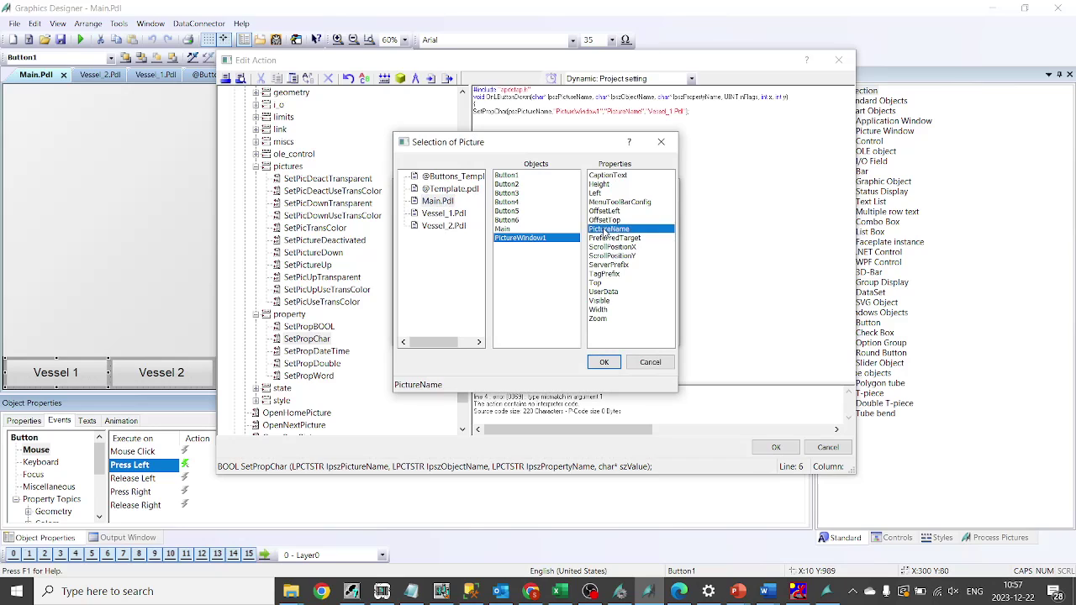
left_click(605, 363)
- Set szValue to Vessel_1.Pdl and insert the parameterised call into the code
left_click(600, 267)
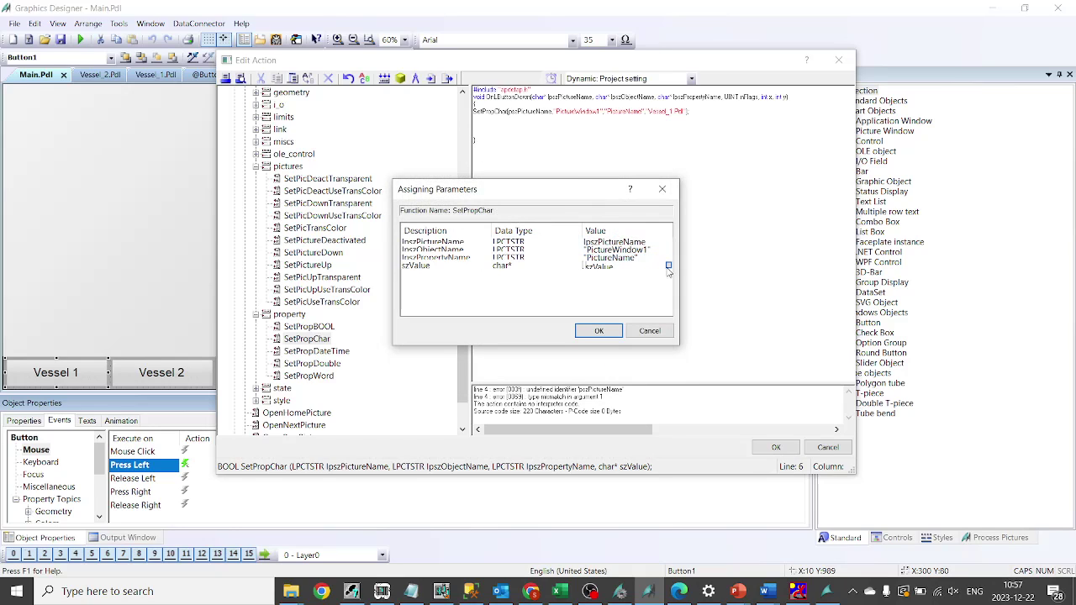
left_click(669, 266)
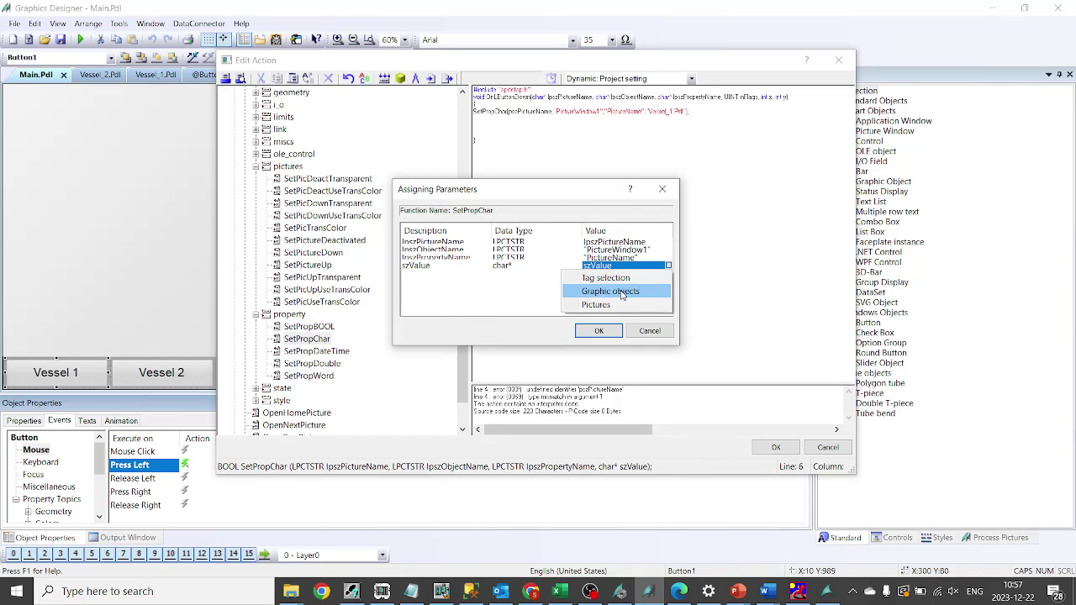
left_click(621, 292)
left_click(443, 214)
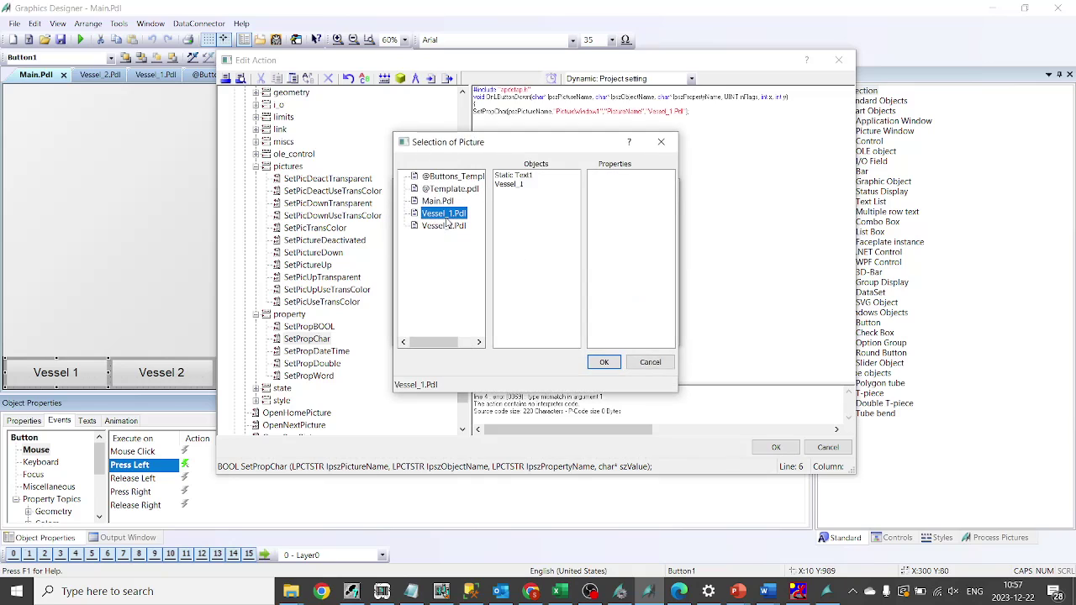
left_click(601, 362)
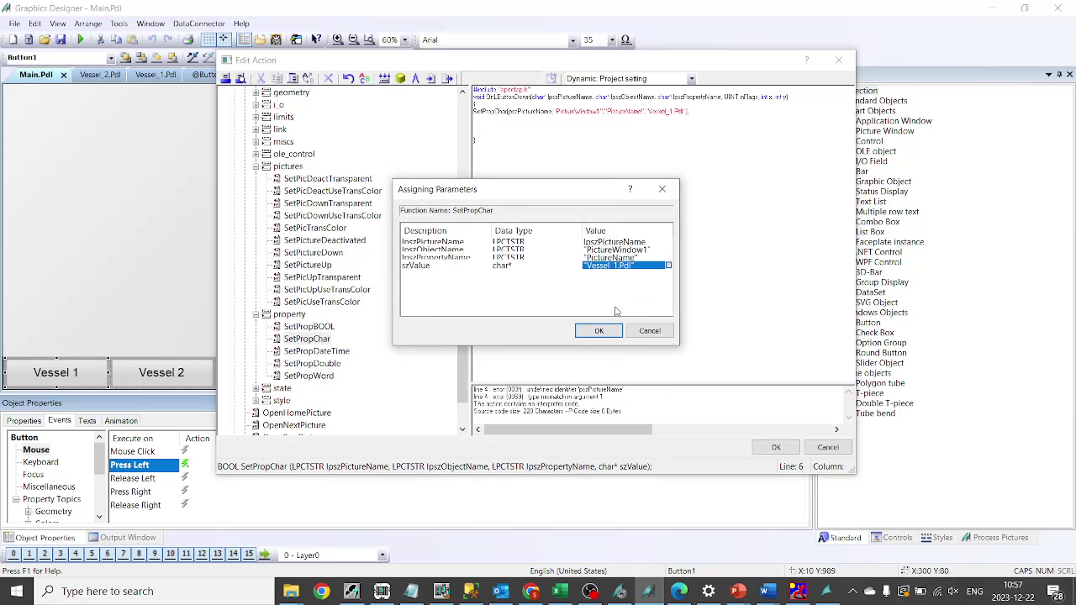
left_click(598, 330)
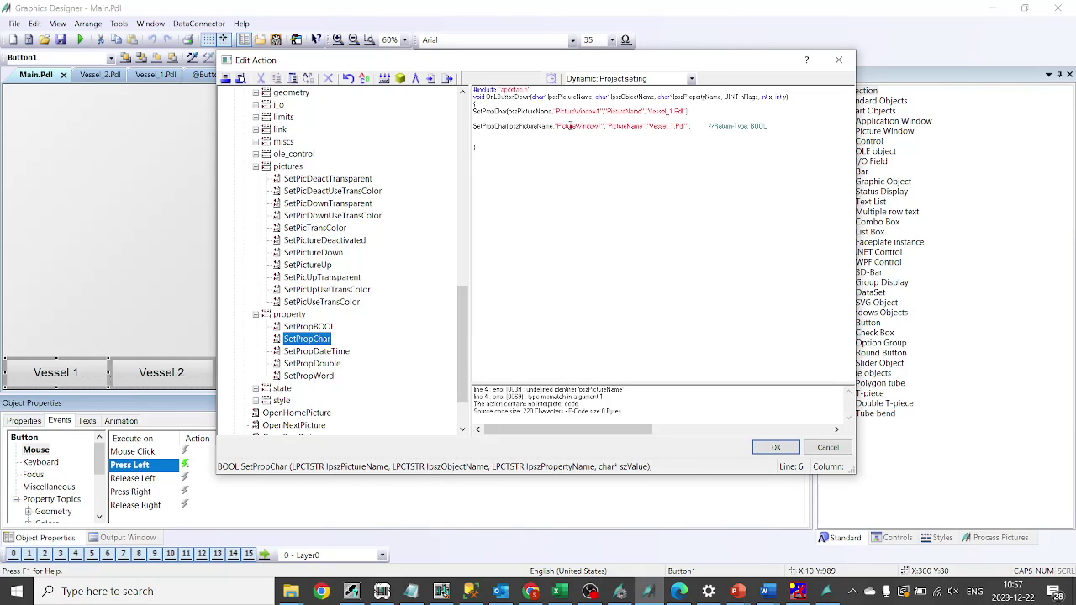
- Delete the duplicate SetPropChar line, compile the action, and save it
left_click_drag(715, 112, 461, 120)
key("Delete")
key("BackSpace")
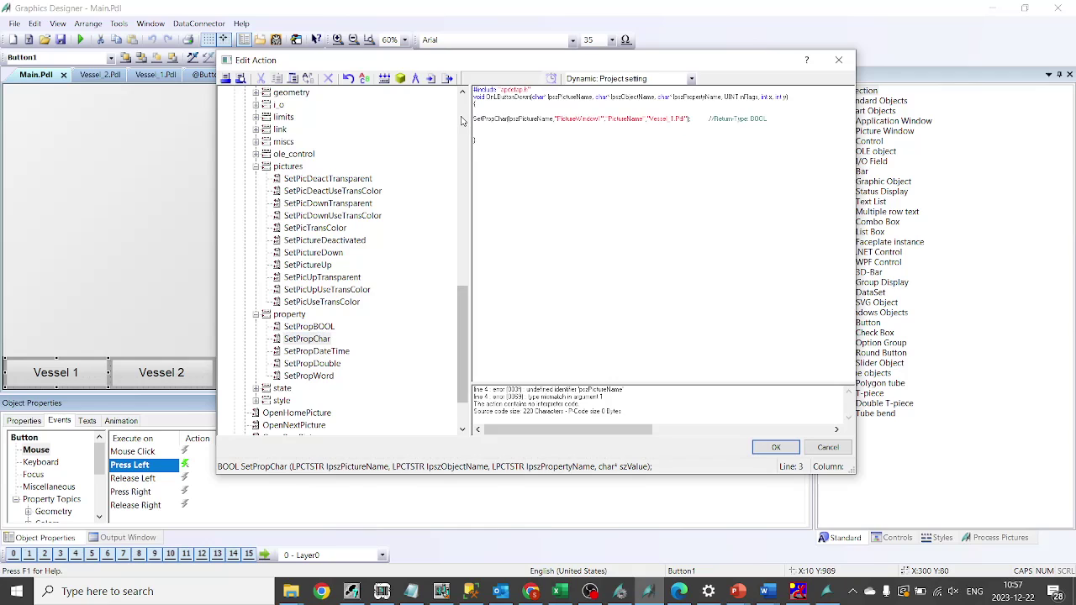
left_click(416, 79)
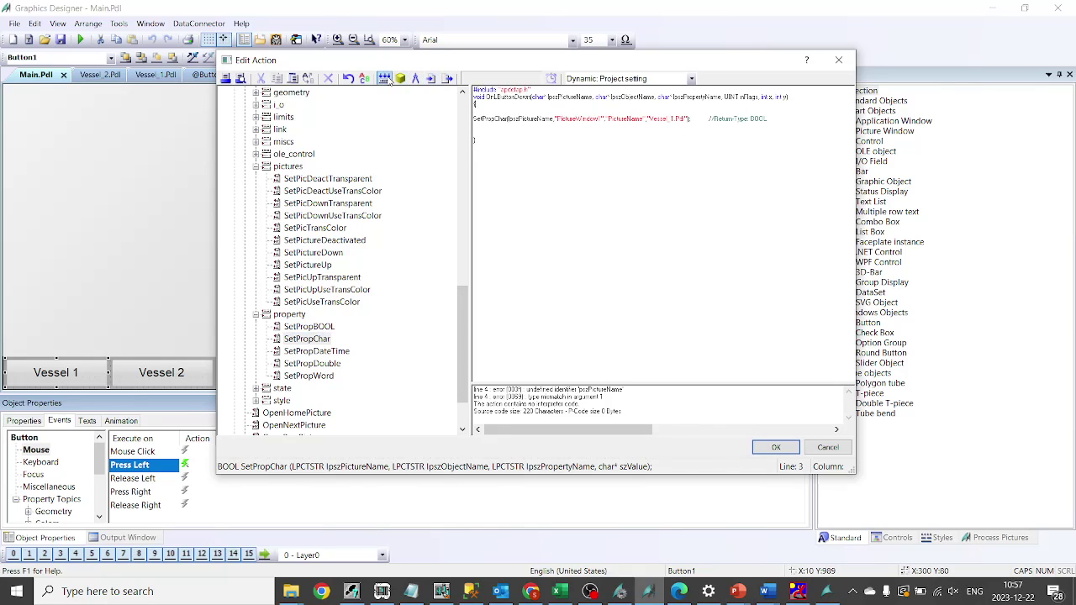
left_click(776, 448)
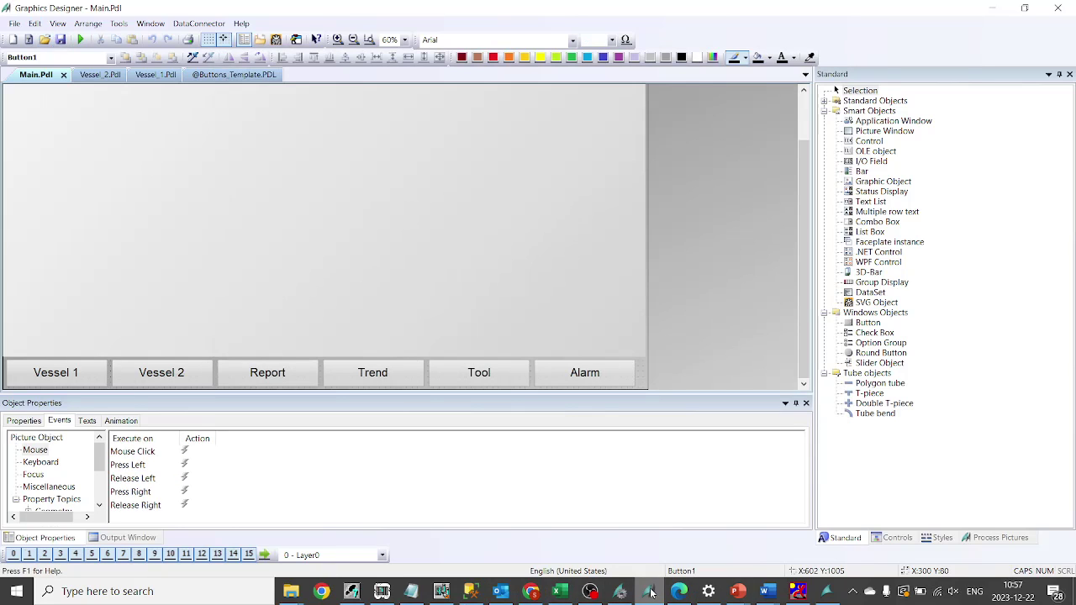
- Activate Runtime, try the Vessel 1 and Vessel 2 buttons, then return to Graphics Designer
left_click(81, 41)
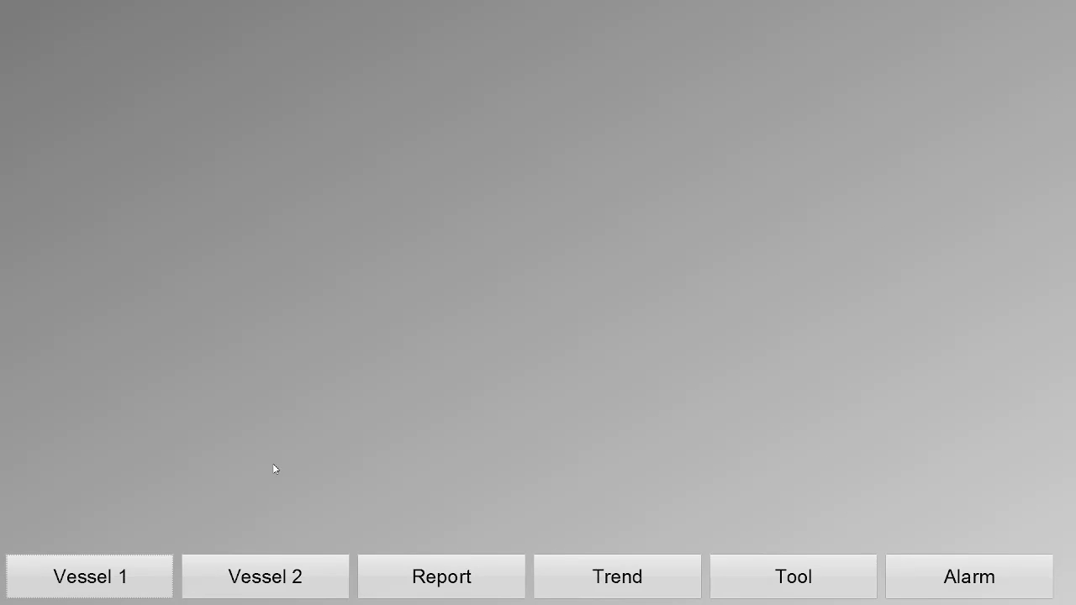
left_click(132, 580)
left_click(265, 584)
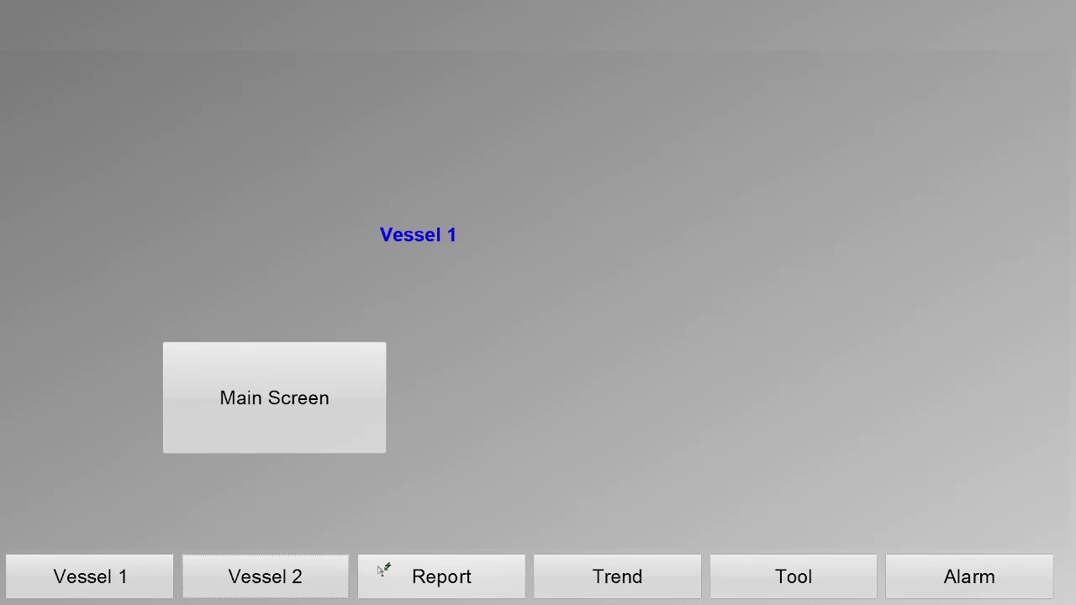
key("super")
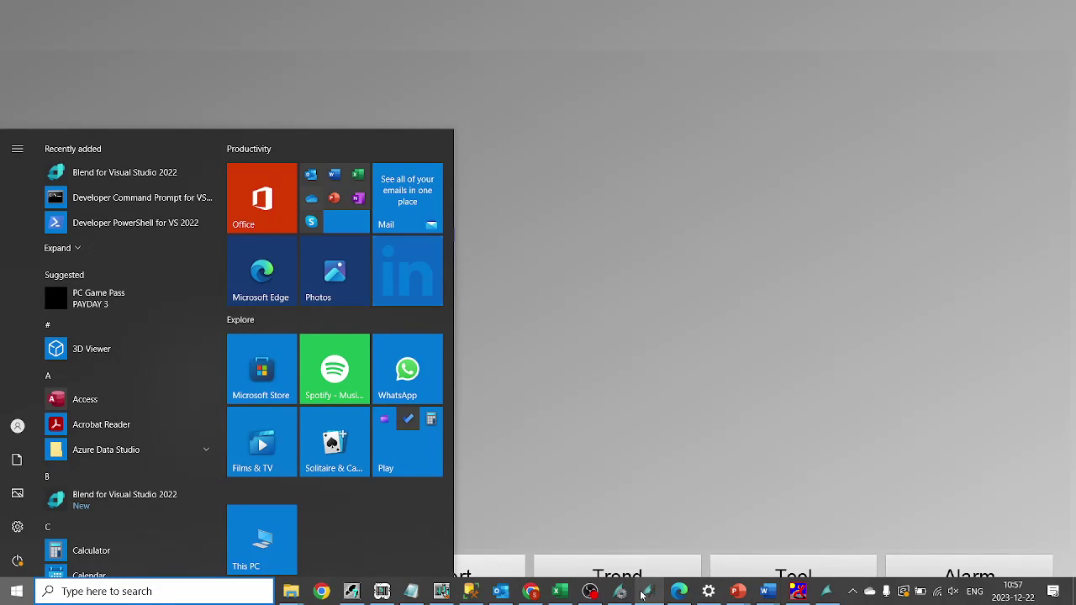
left_click(648, 591)
- Delete the old SetPropChar line from the Vessel 2 button's Mouse Click C-action
left_click(160, 370)
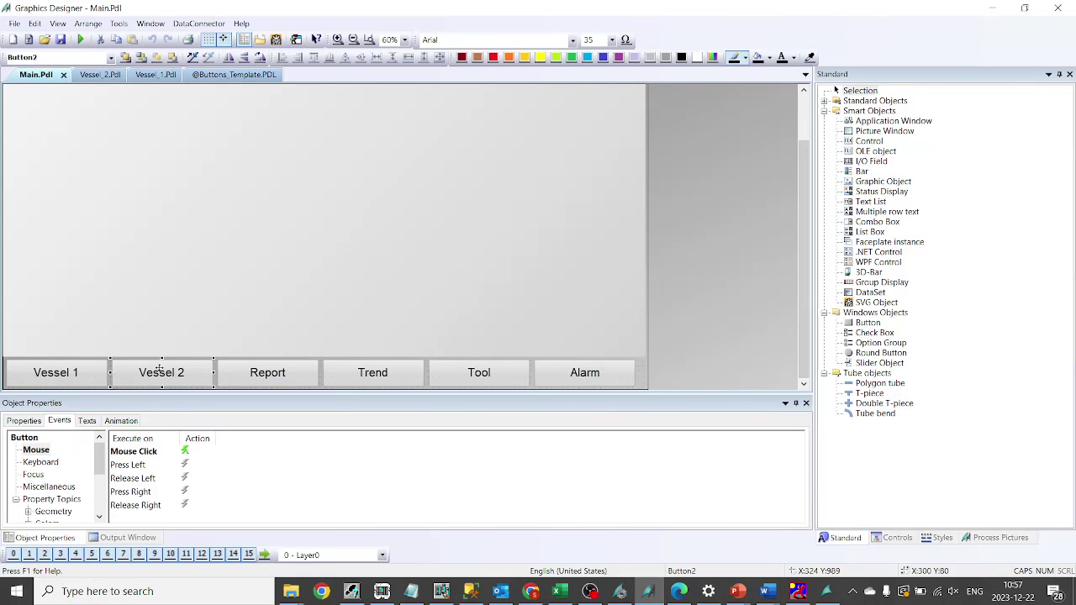
right_click(188, 458)
left_click(220, 462)
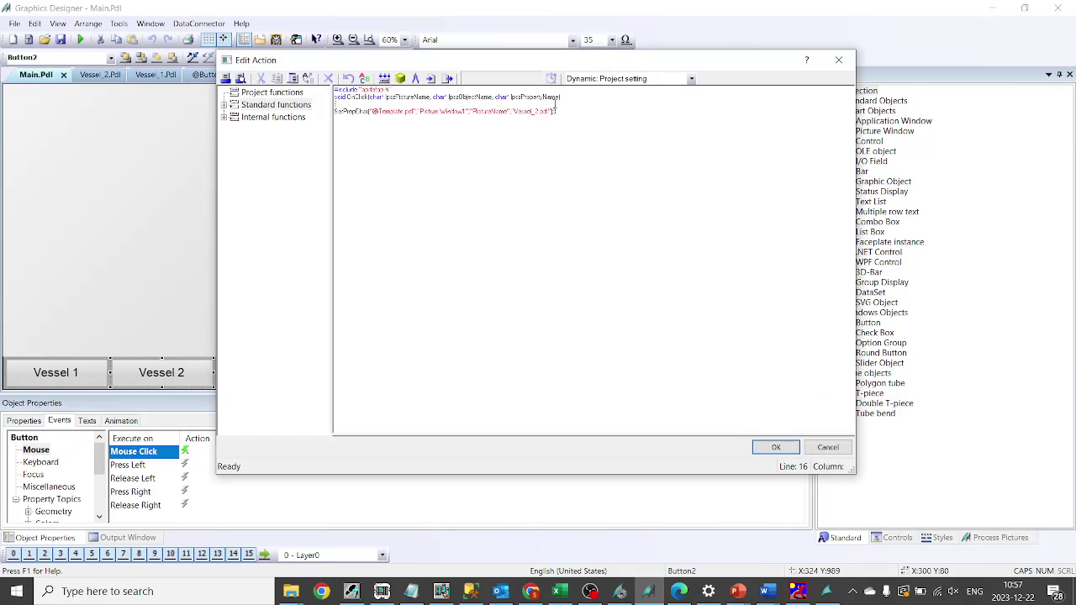
left_click_drag(556, 111, 333, 105)
left_click(335, 115)
left_click_drag(576, 143, 405, 104)
left_click_drag(556, 113, 329, 111)
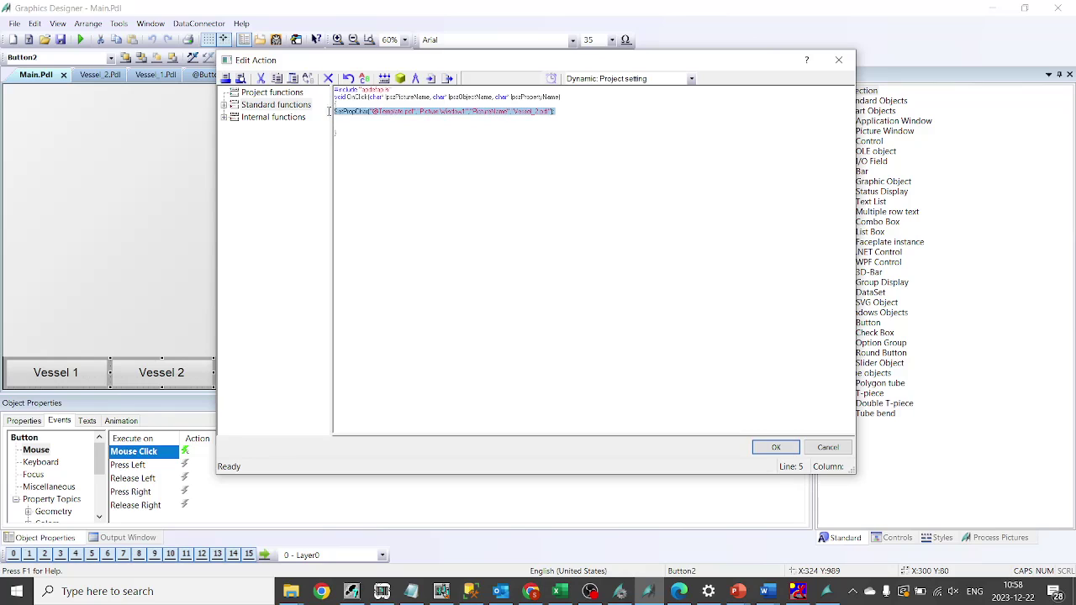
key("Delete")
- Insert SetPropChar from Internal functions > graphics > set > property into the action
left_click(224, 118)
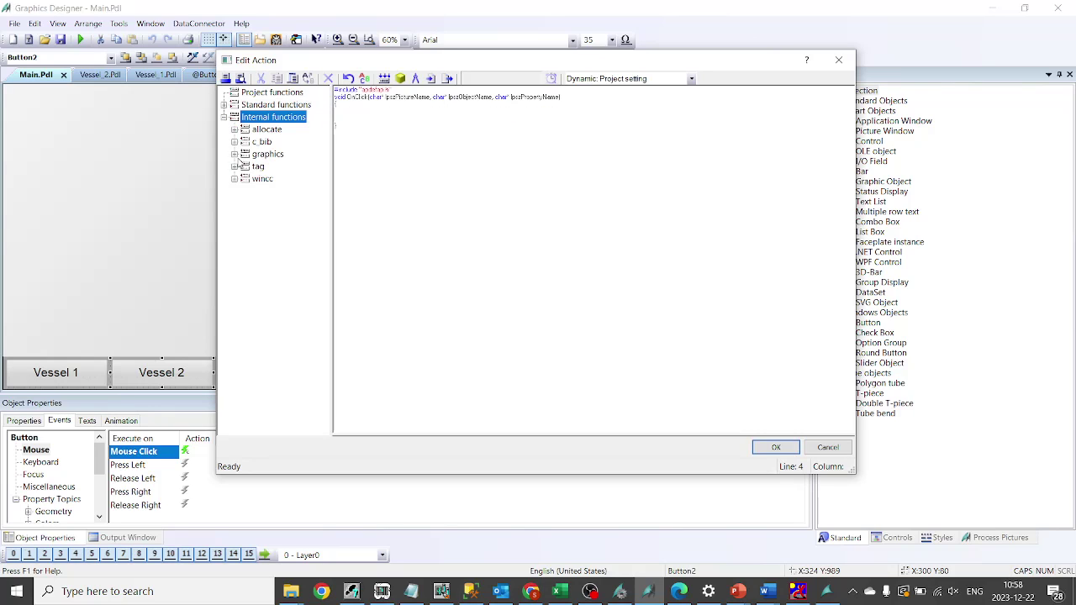
left_click(234, 154)
left_click(245, 192)
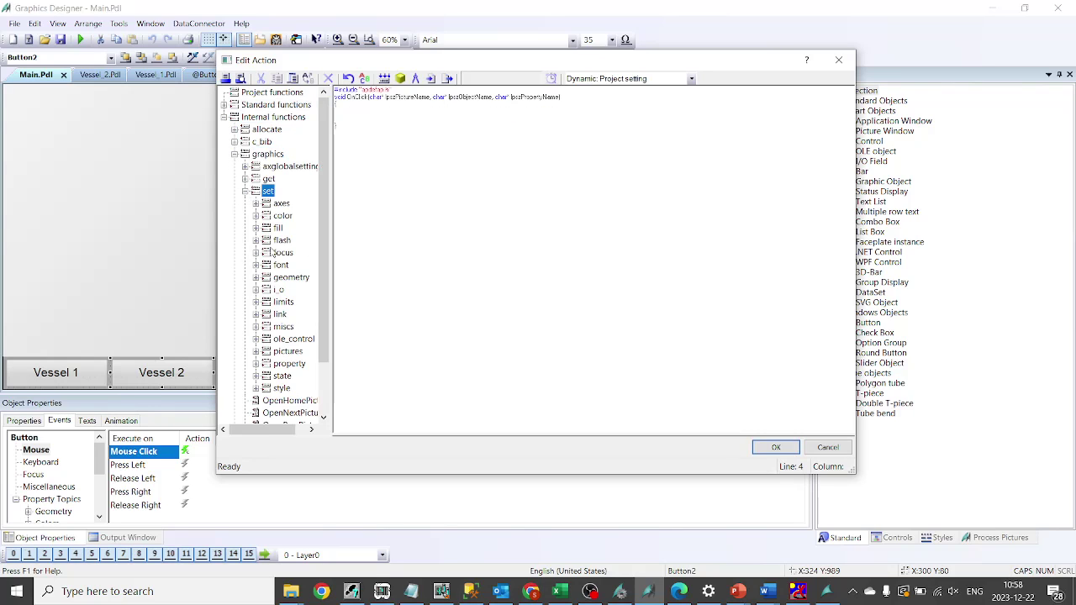
left_click(287, 363)
left_click(256, 363)
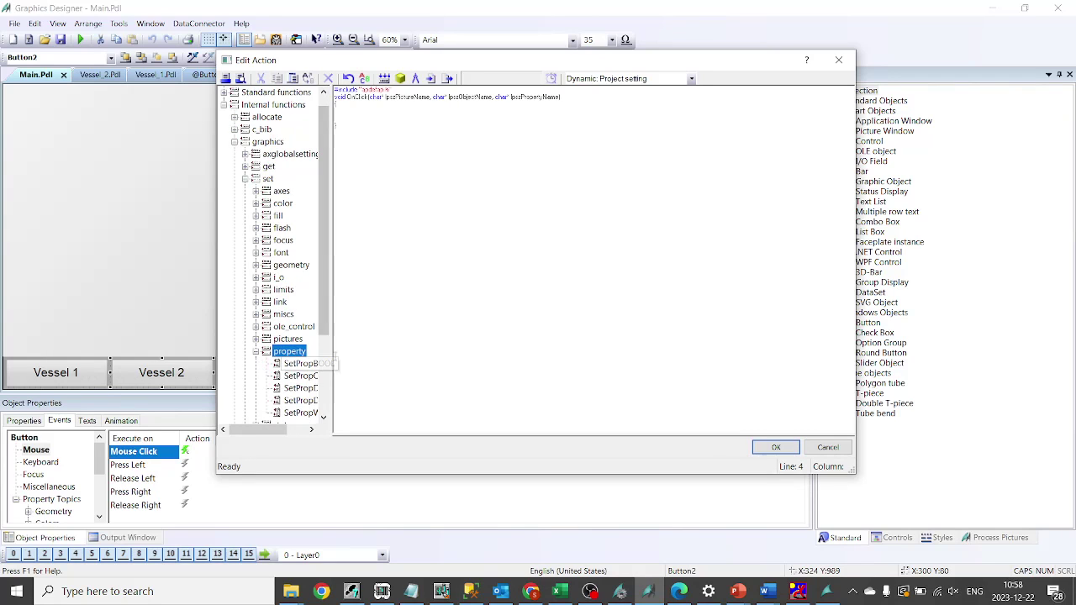
left_click_drag(258, 428, 277, 429)
double_click(273, 375)
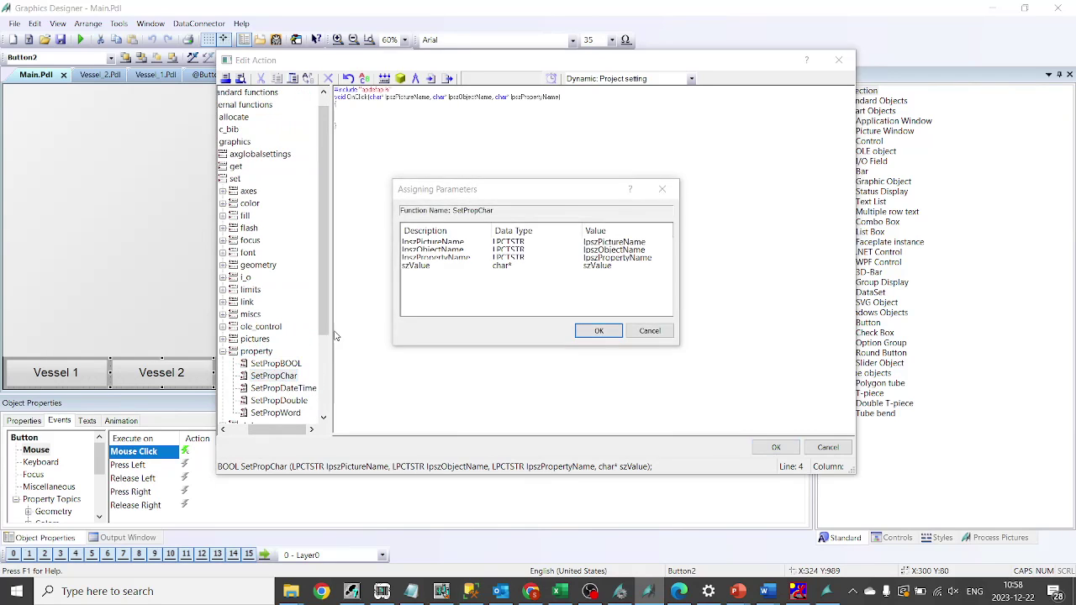
- Set SetPropChar's object name parameter to PictureWindow1 from Main.Pdl's graphic objects
left_click(613, 250)
left_click(670, 250)
left_click(572, 275)
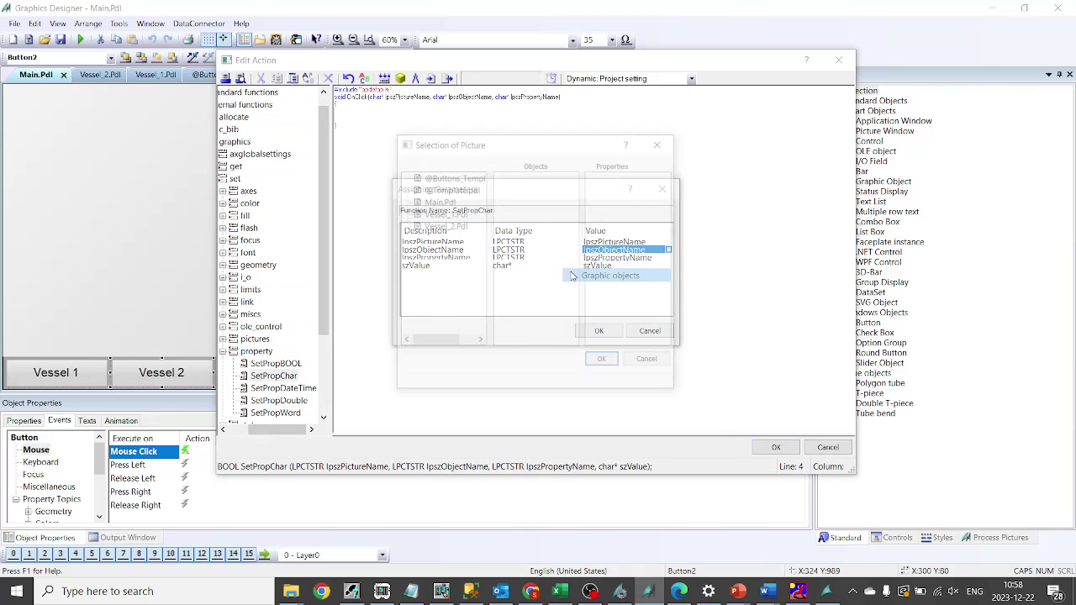
left_click(438, 202)
left_click(510, 240)
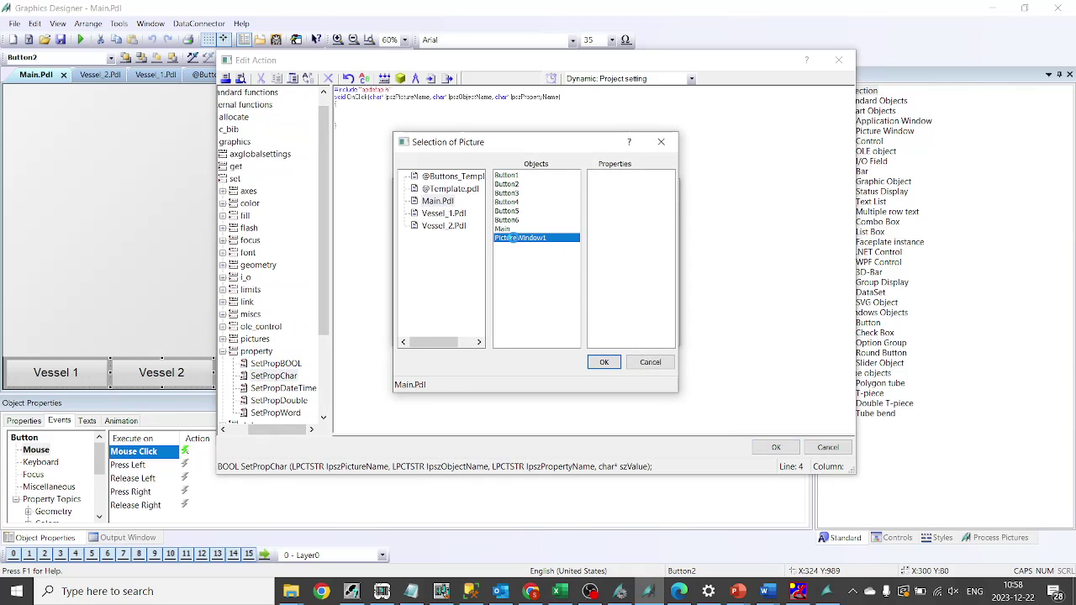
left_click(603, 362)
- Set the property name parameter to PictureWindow1's PictureName property
left_click(639, 257)
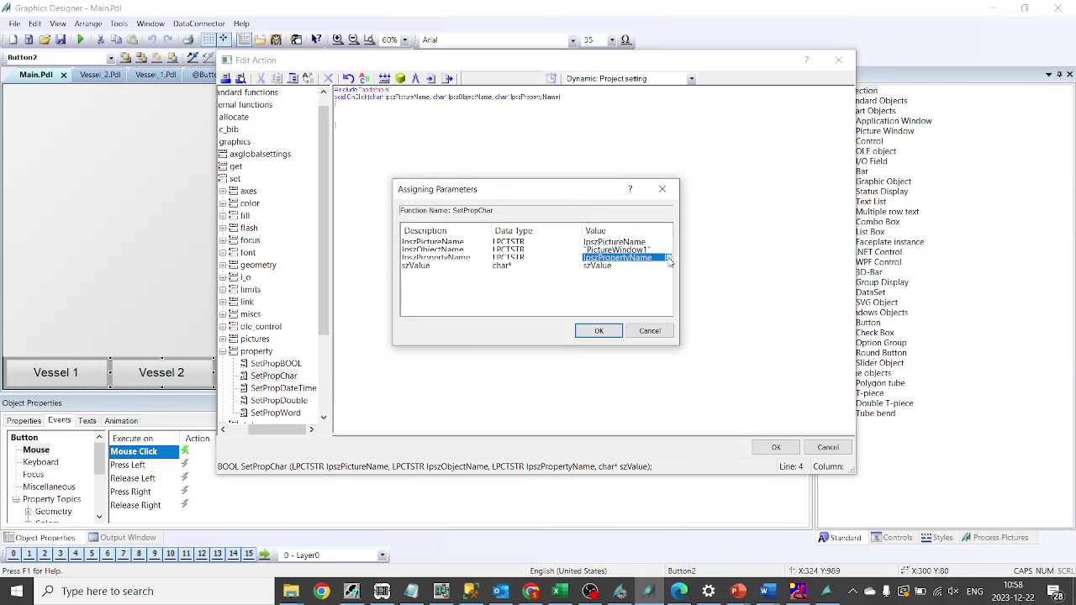
left_click(668, 258)
left_click(622, 296)
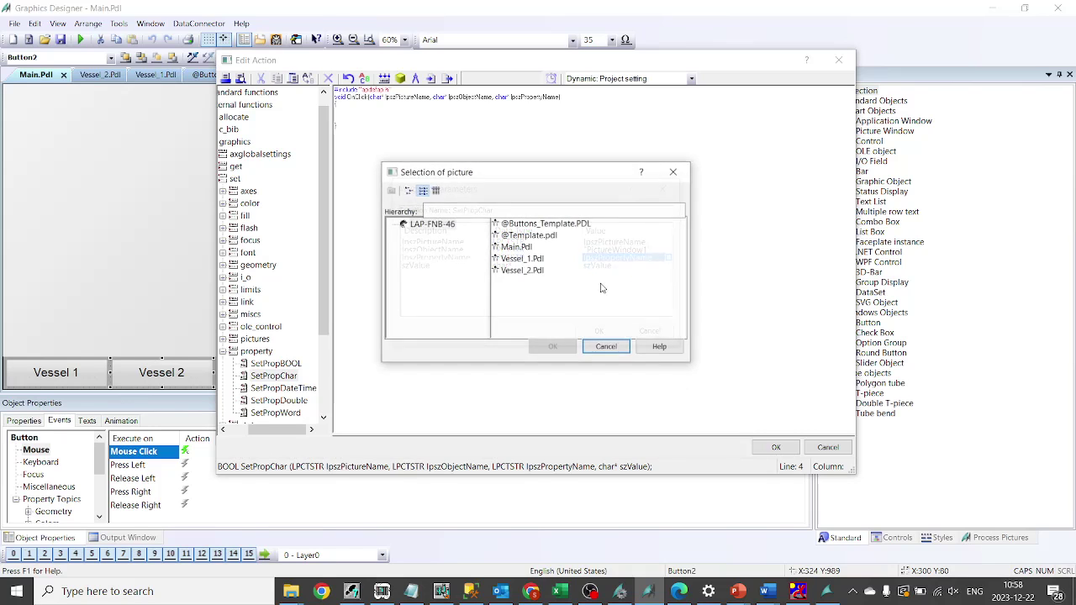
left_click(606, 347)
left_click(668, 257)
left_click(611, 283)
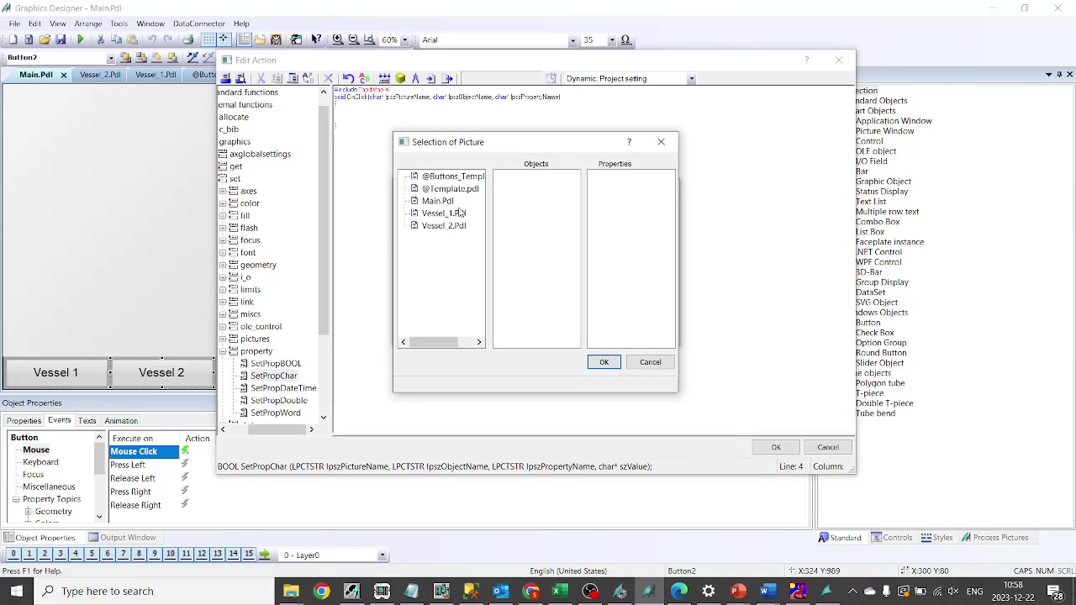
left_click(439, 203)
left_click(520, 238)
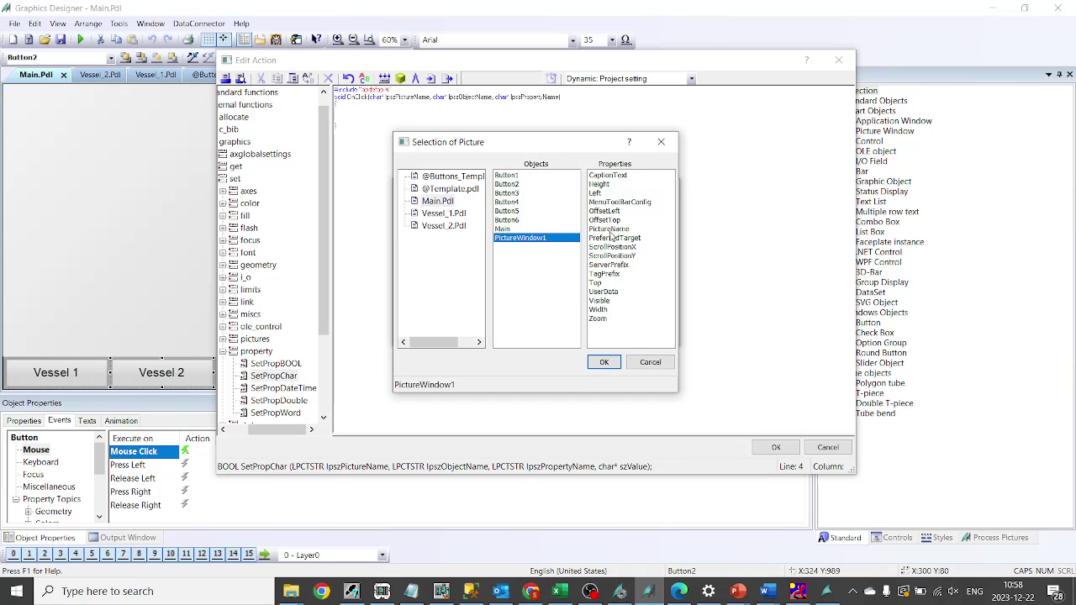
left_click(609, 264)
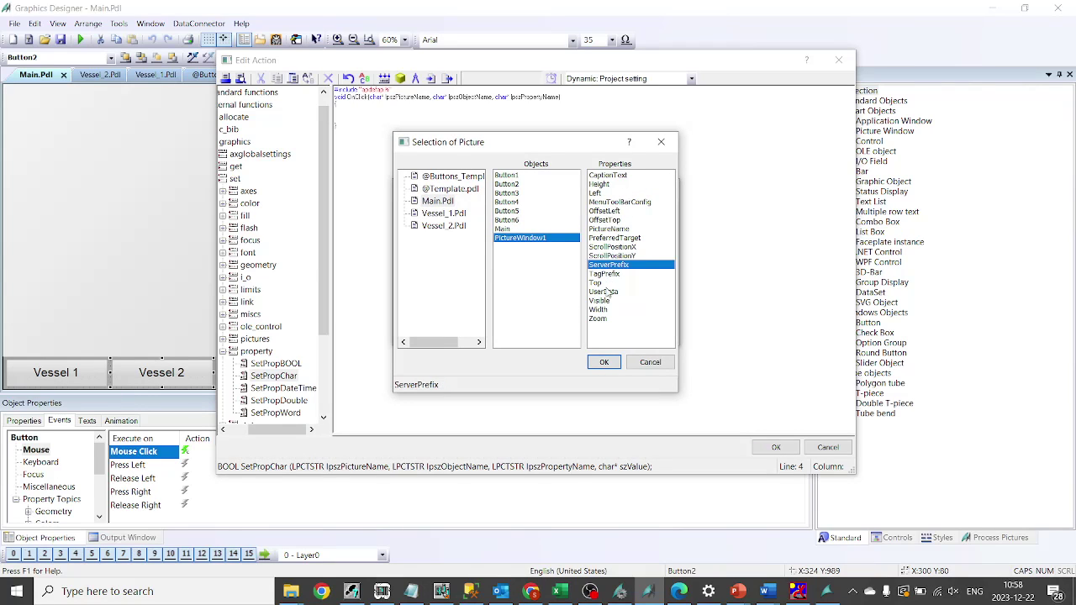
left_click(607, 292)
left_click(608, 229)
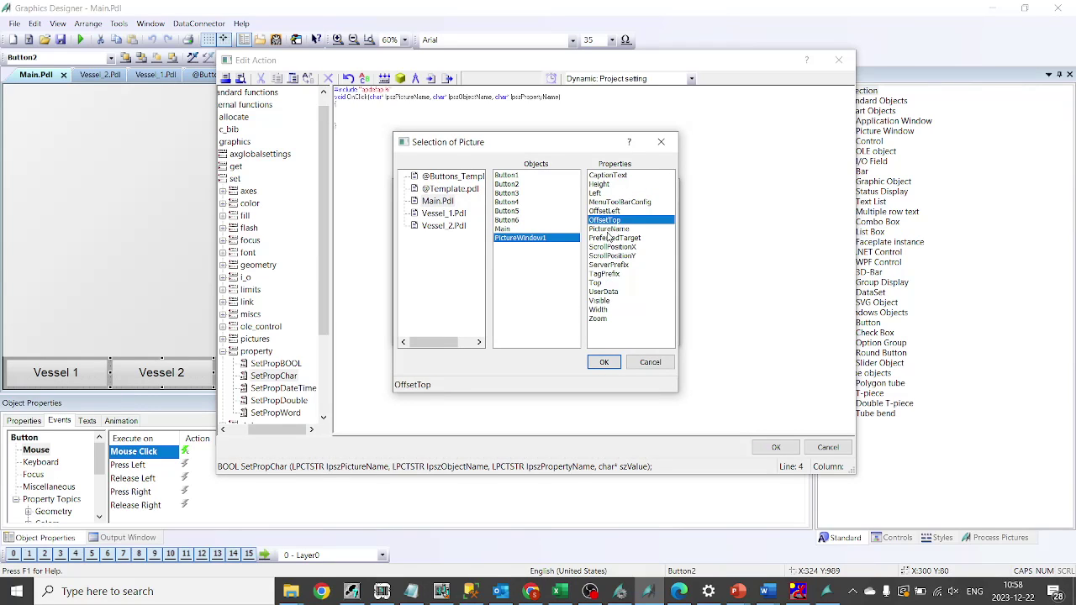
left_click(603, 362)
- Set the value to Vessel_2.Pdl, then save the action and accept the compile warning
left_click(638, 266)
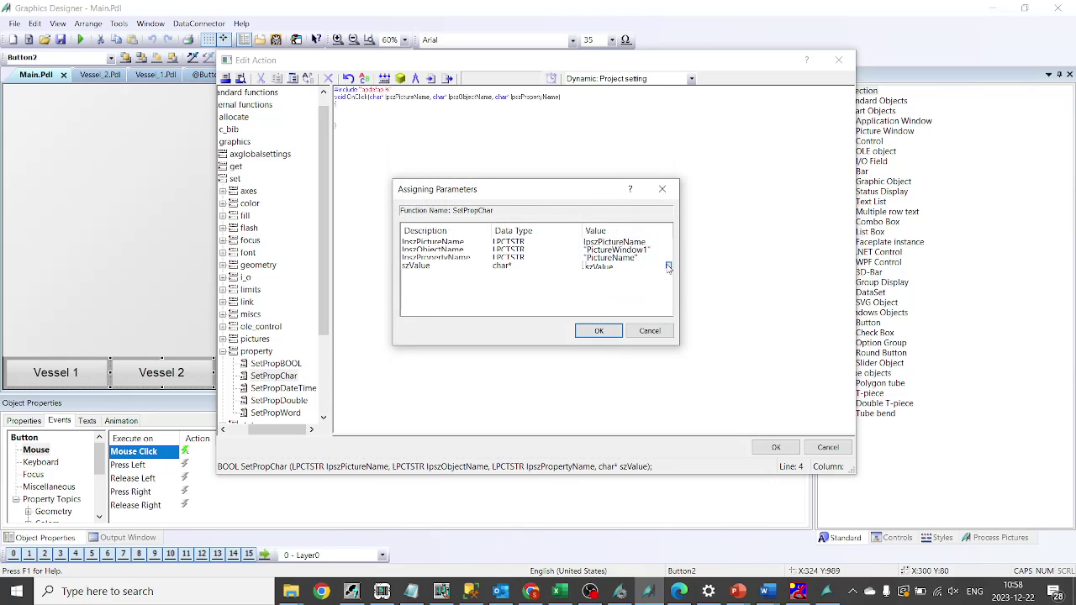
left_click(668, 265)
left_click(616, 305)
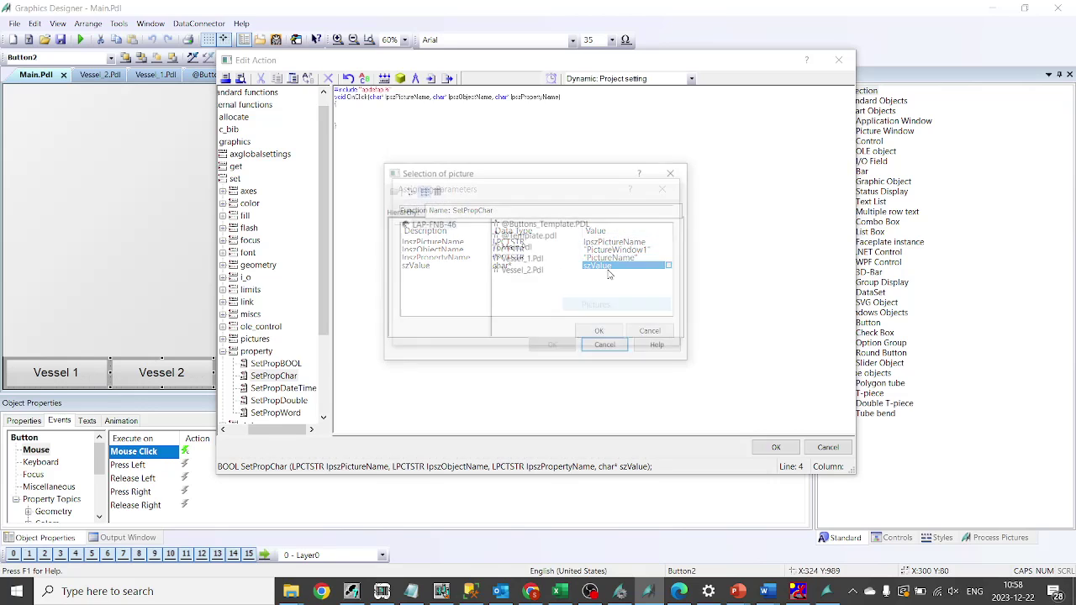
double_click(531, 276)
left_click(597, 331)
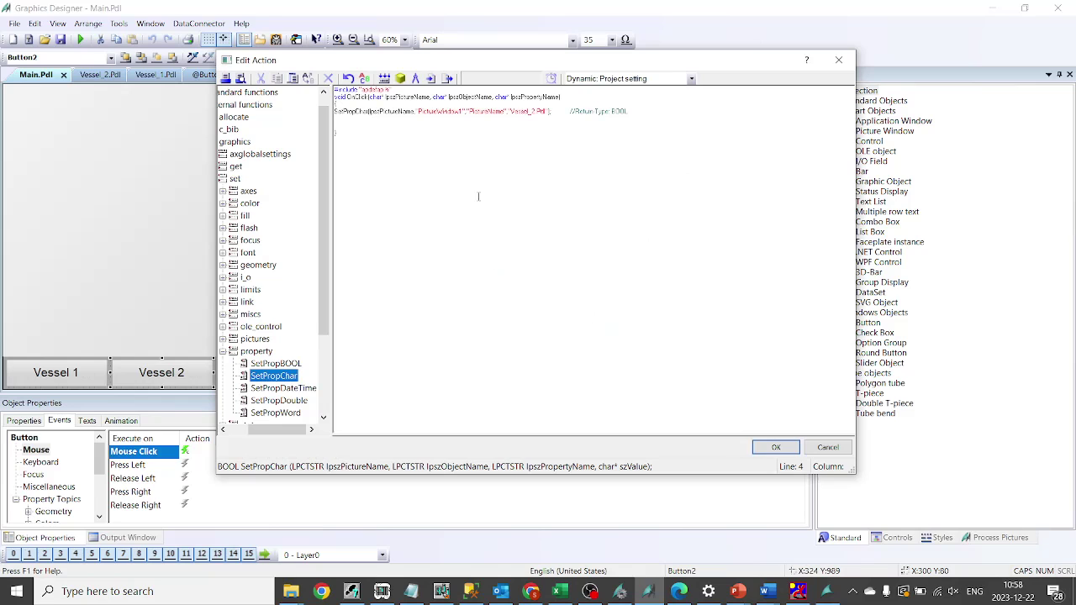
left_click(774, 448)
left_click(478, 306)
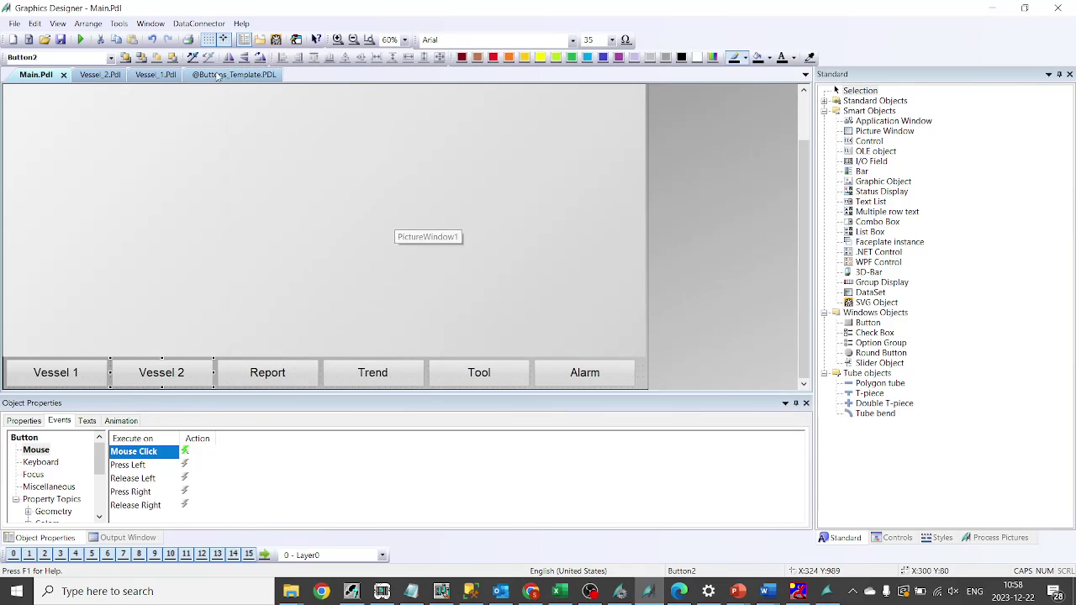
- Save Main.Pdl, activate Runtime, and alternate between the Vessel 1 and Vessel 2 buttons
left_click(61, 40)
left_click(80, 39)
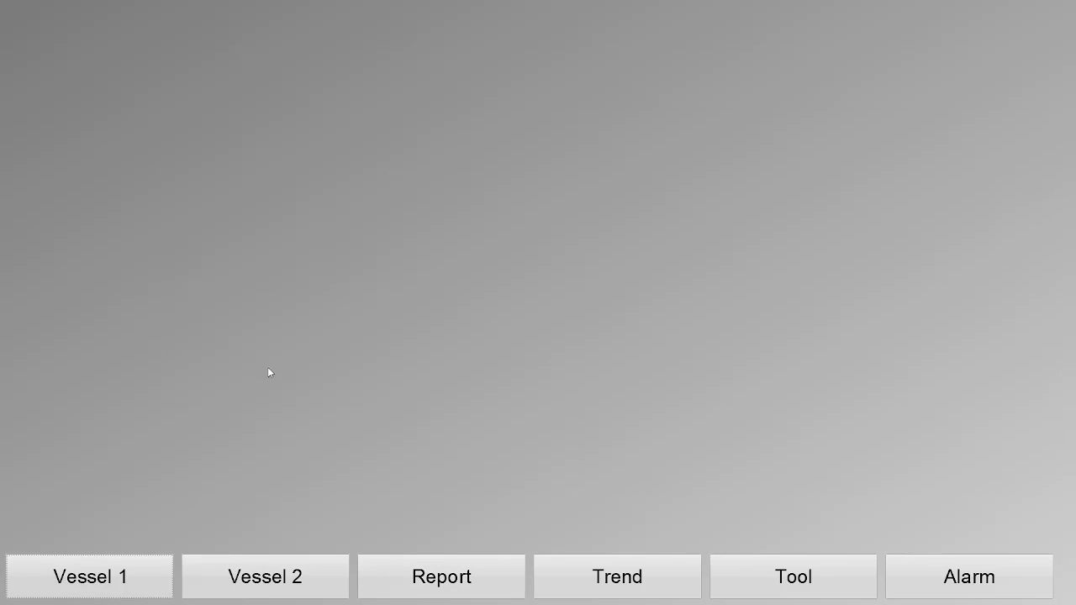
left_click(95, 579)
left_click(228, 576)
left_click(154, 576)
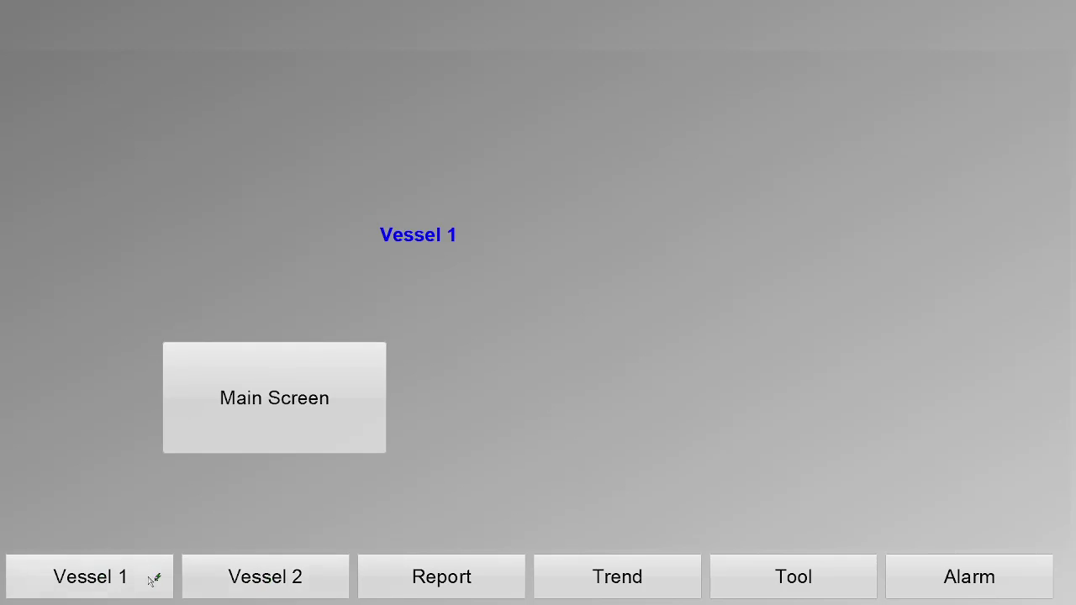
left_click(186, 575)
left_click(151, 576)
- Save Vessel_1.Pdl in Graphics Designer, then retest the Vessel 2 button in Runtime
key("super")
left_click(647, 591)
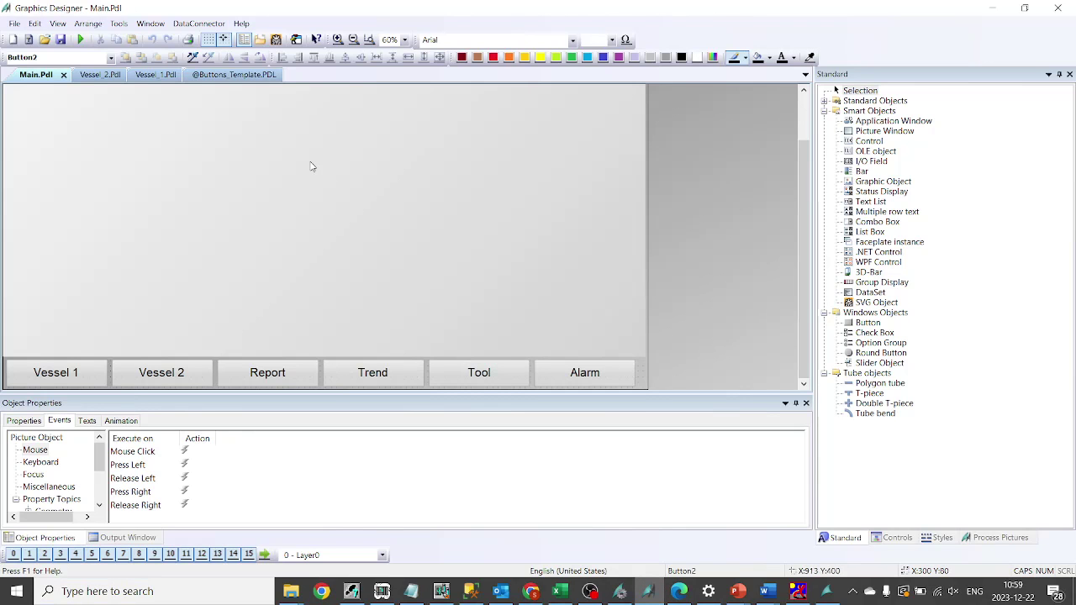
left_click(101, 75)
left_click(147, 75)
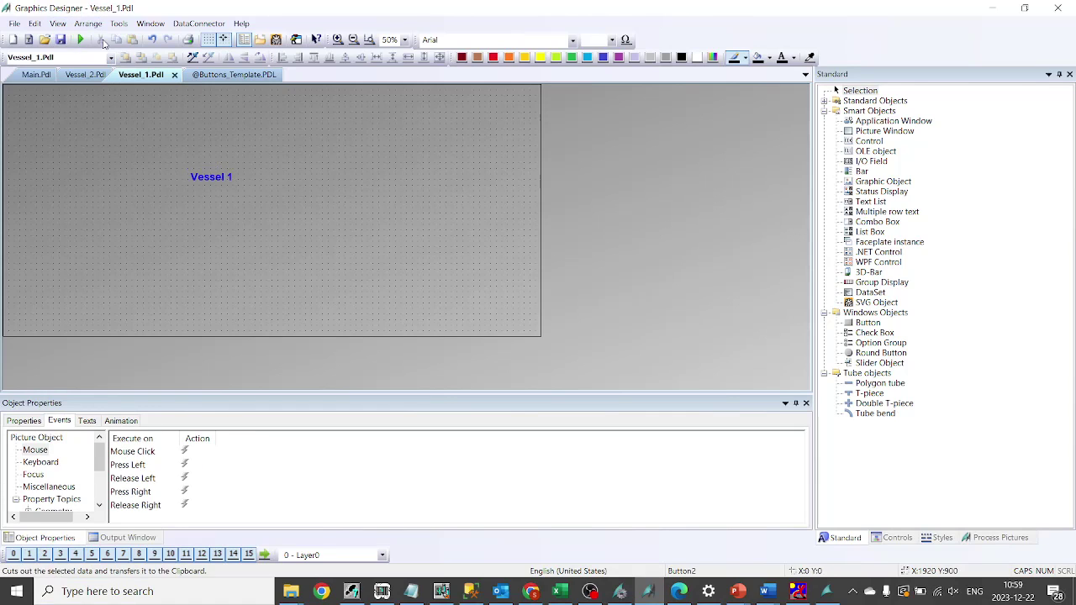
left_click(63, 40)
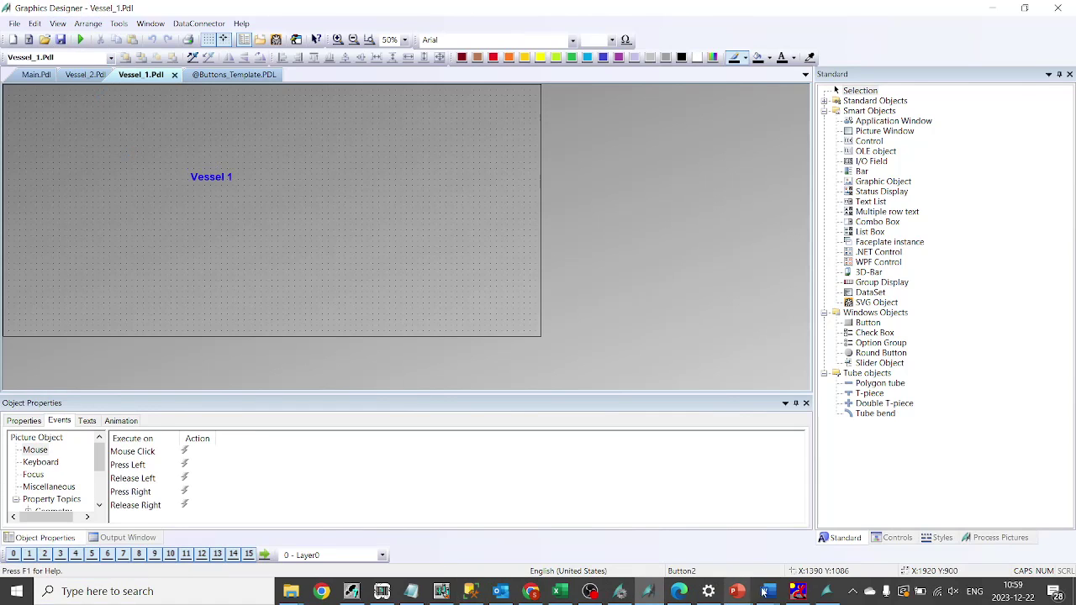
left_click(822, 593)
left_click(221, 583)
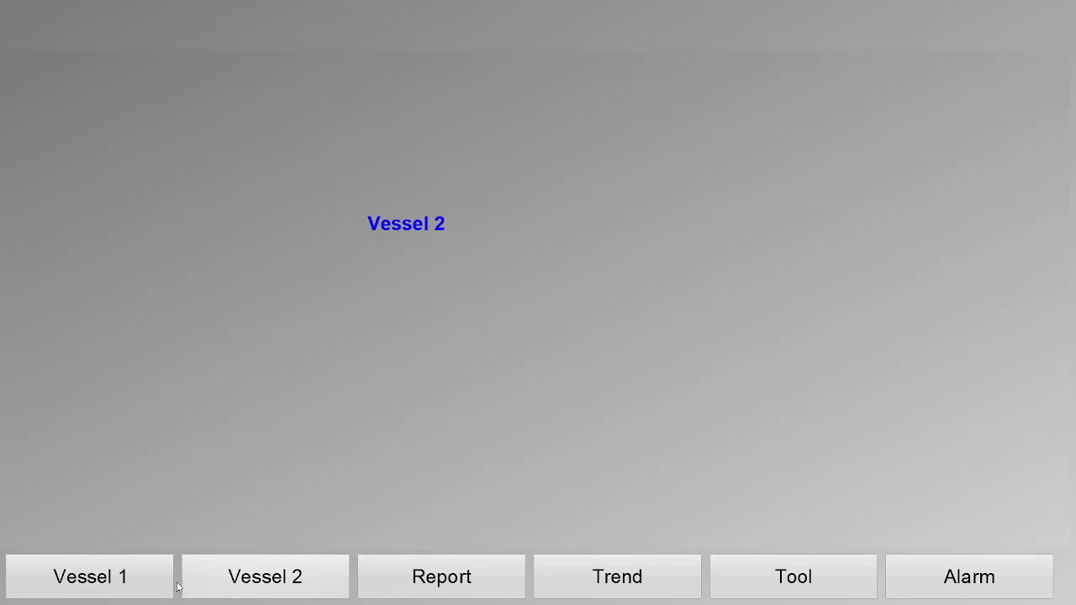